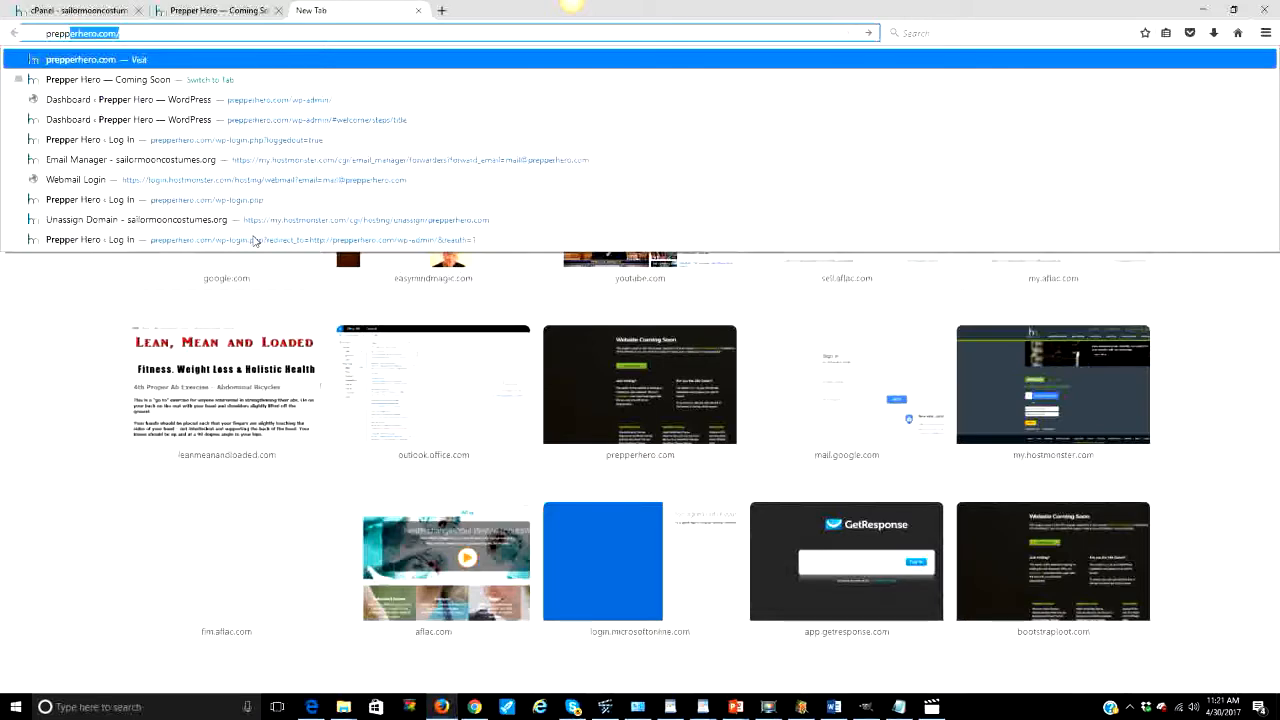
Step: Load prepperhero.com/wp-admin from Firefox's address bar after fixing the mistyped address
{"action": "type", "text": "rocom"}
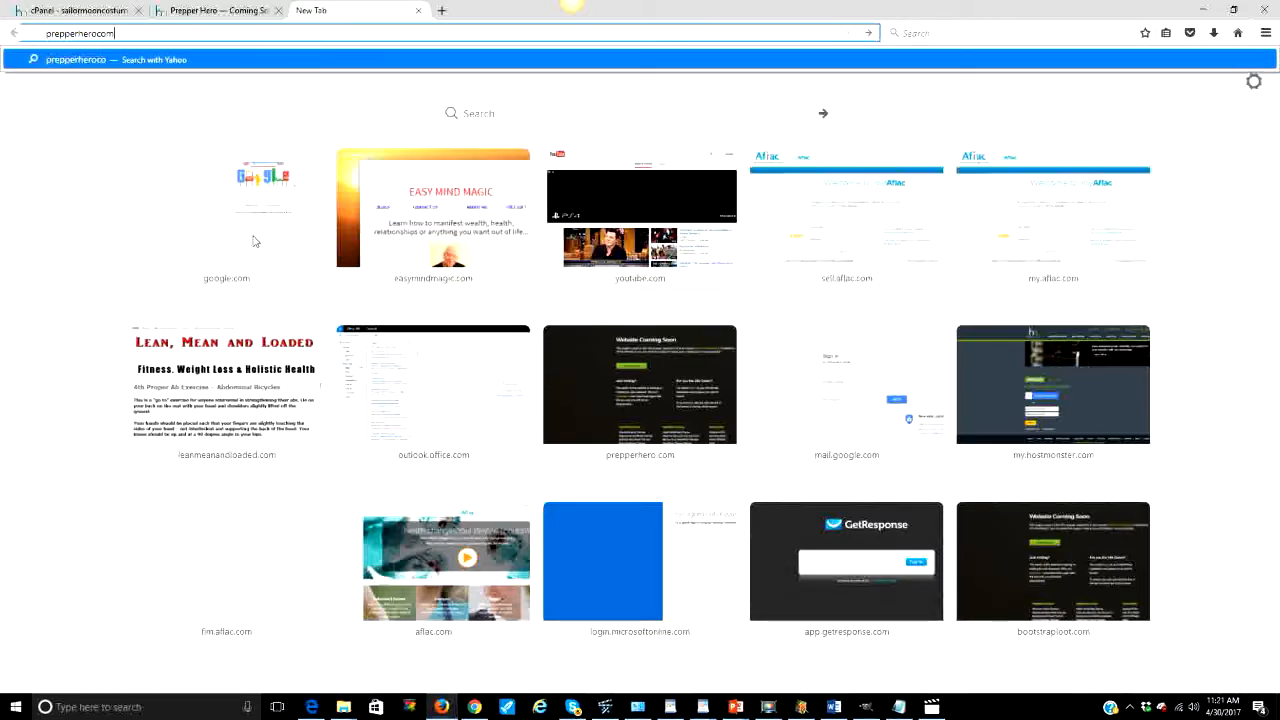
{"action": "key", "text": "BackSpace"}
{"action": "key", "text": "BackSpace"}
{"action": "key", "text": "BackSpace"}
{"action": "type", "text": ".com/"}
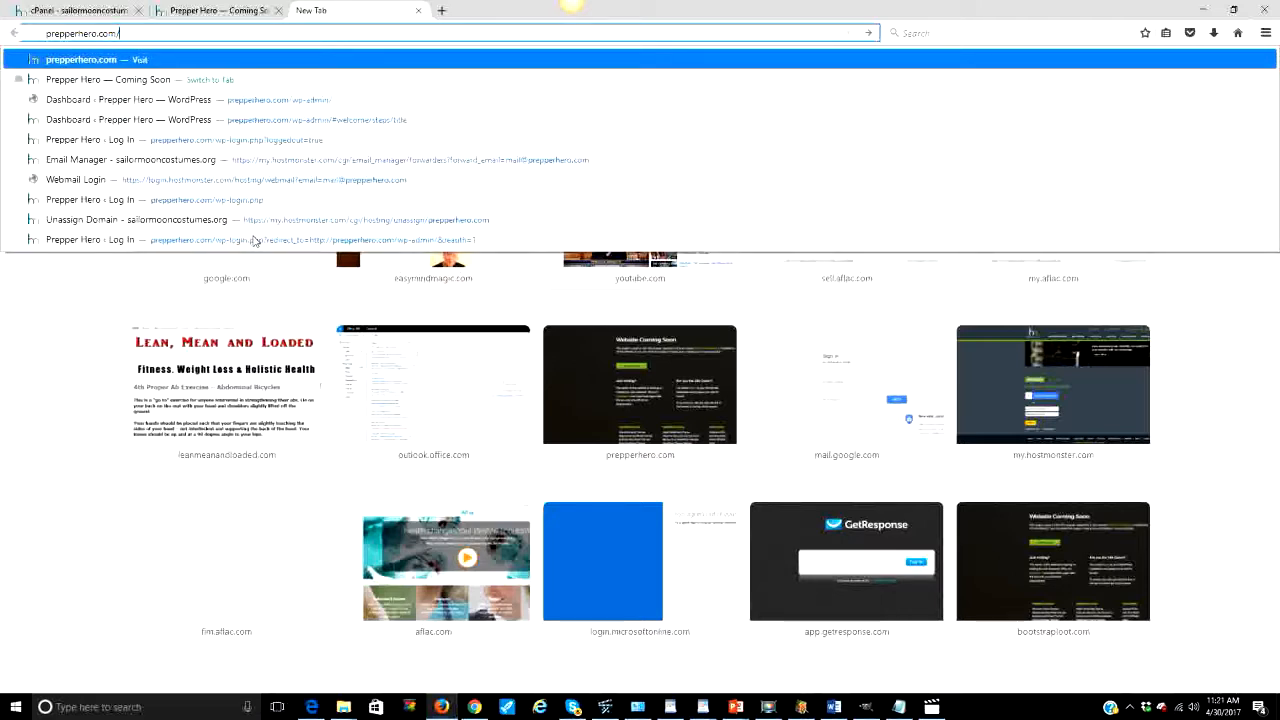
{"action": "type", "text": "wp-ad"}
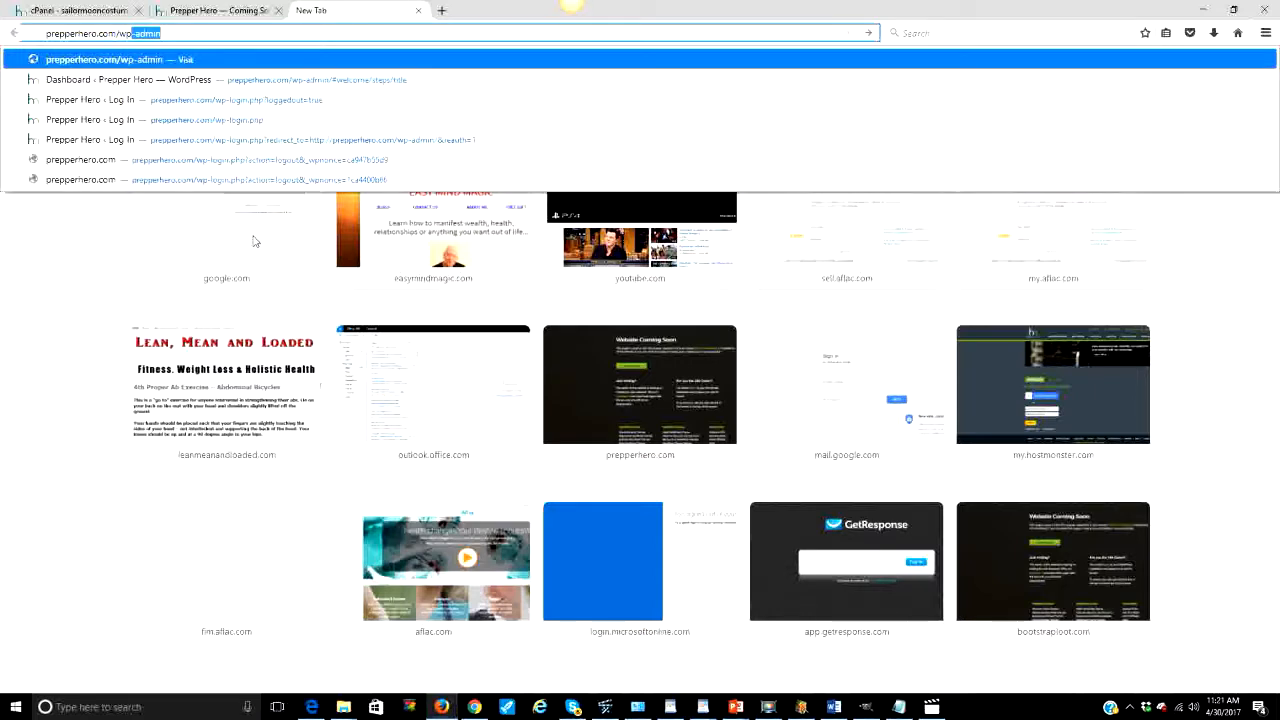
{"action": "type", "text": "min"}
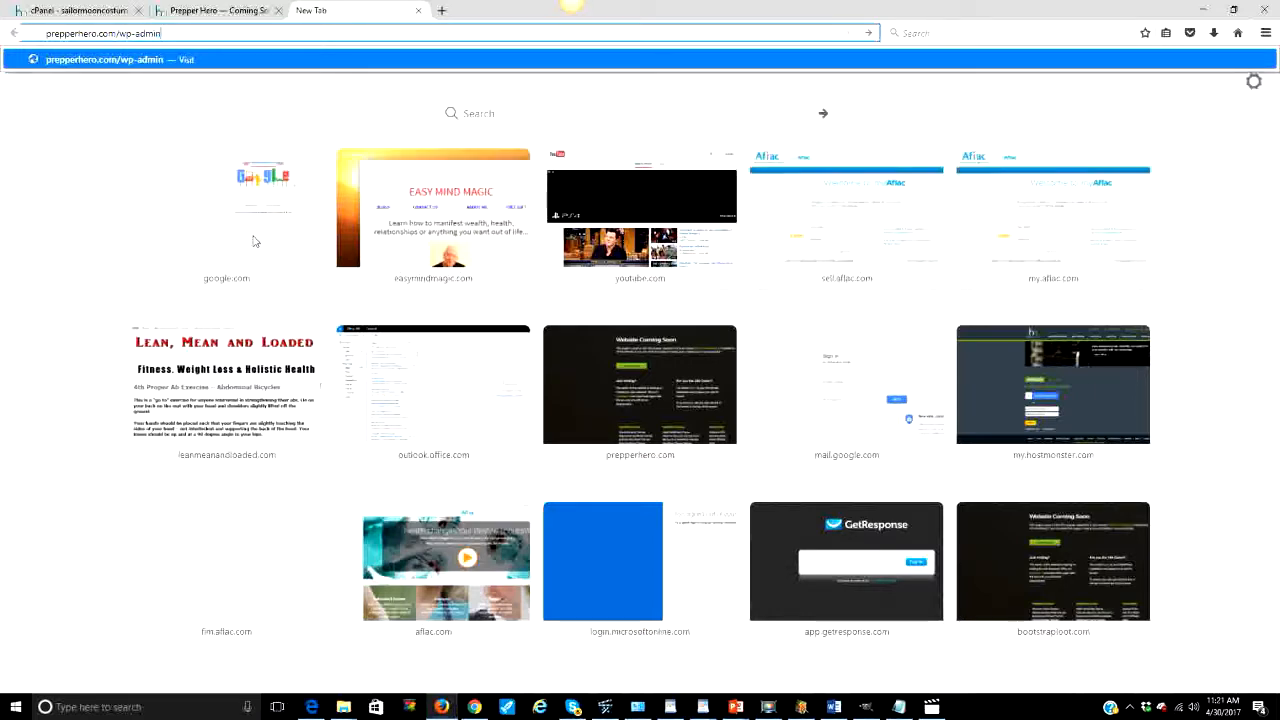
{"action": "key", "text": "Return"}
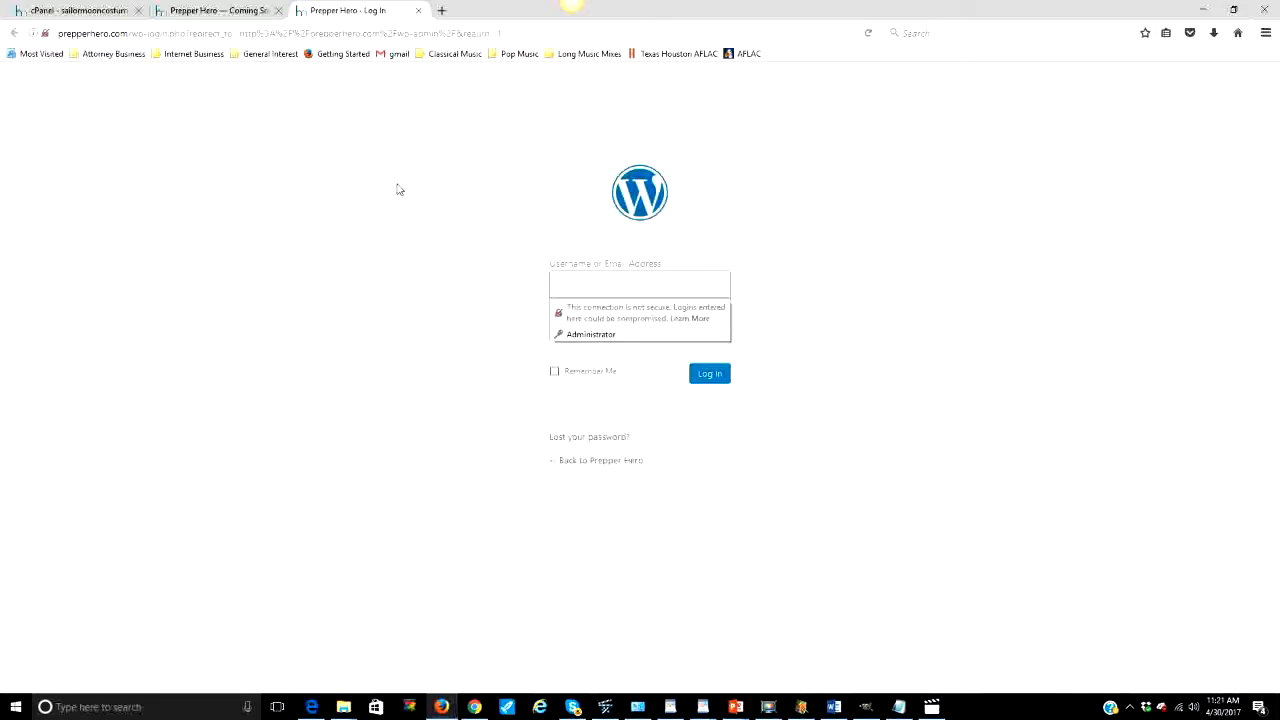
Step: Log in with the Administrator username and the account password
{"action": "left_click", "coordinate": [851, 282]}
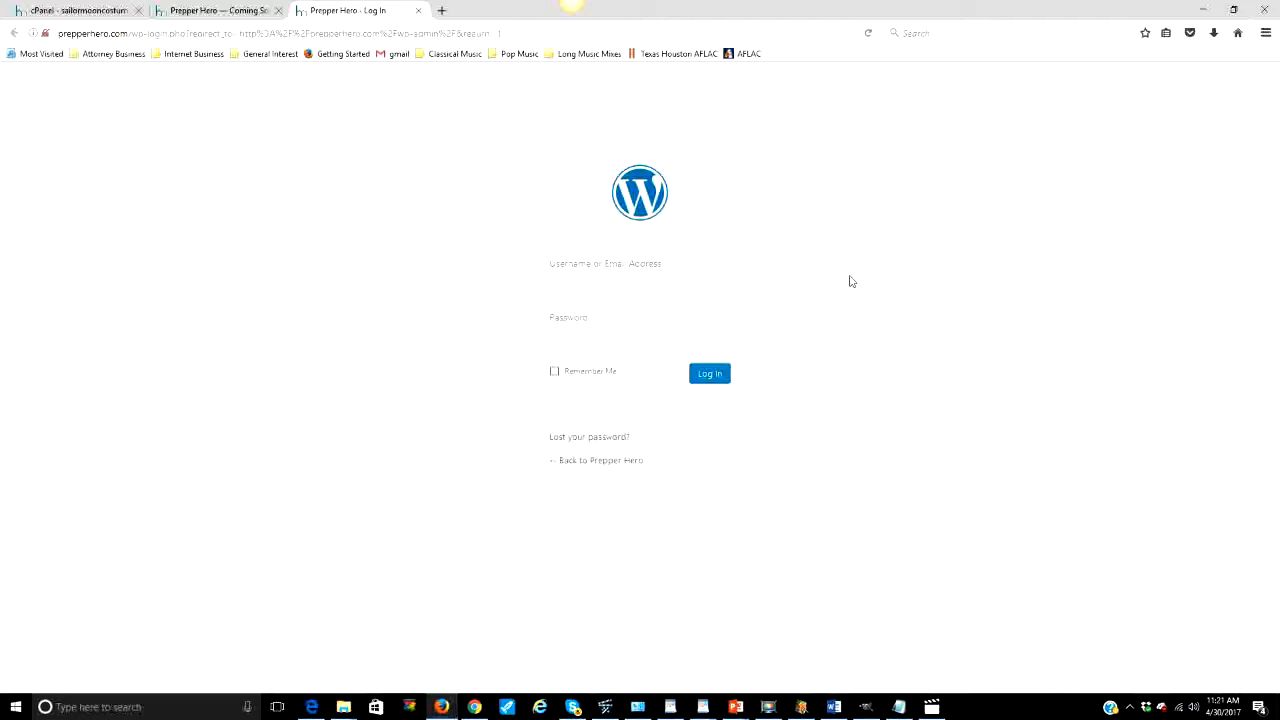
{"action": "left_click", "coordinate": [574, 284]}
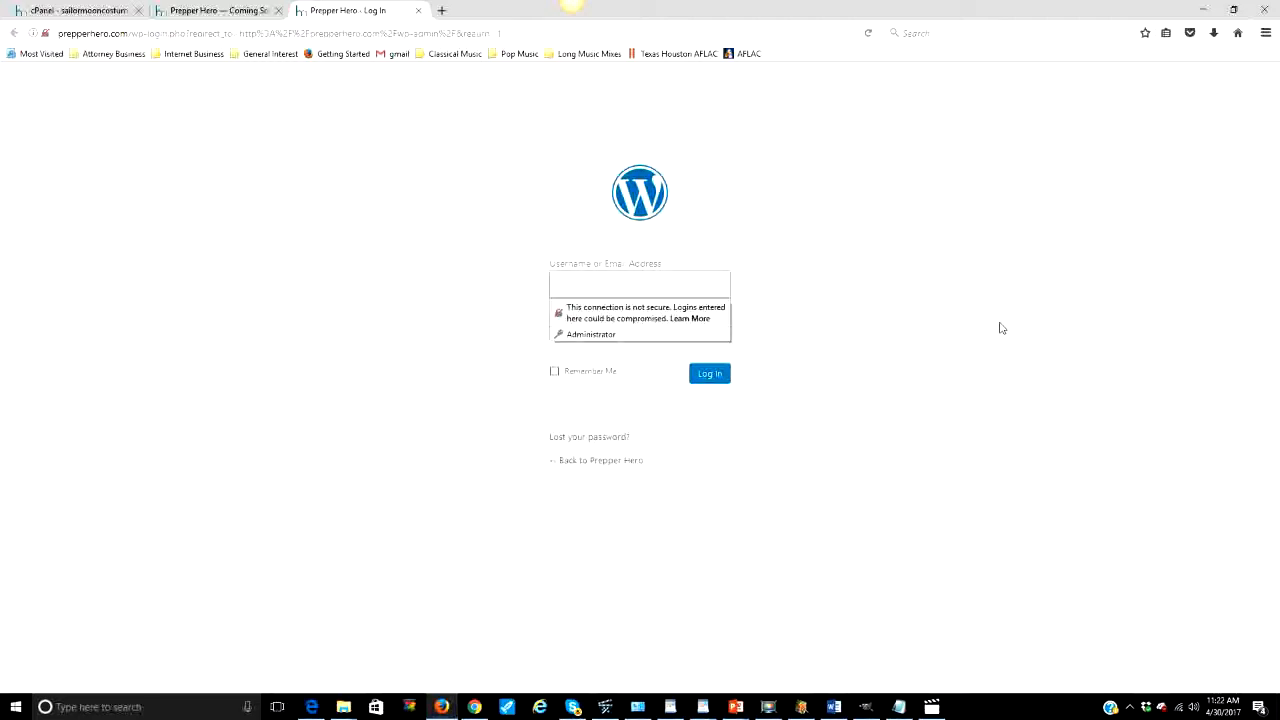
{"action": "type", "text": "A"}
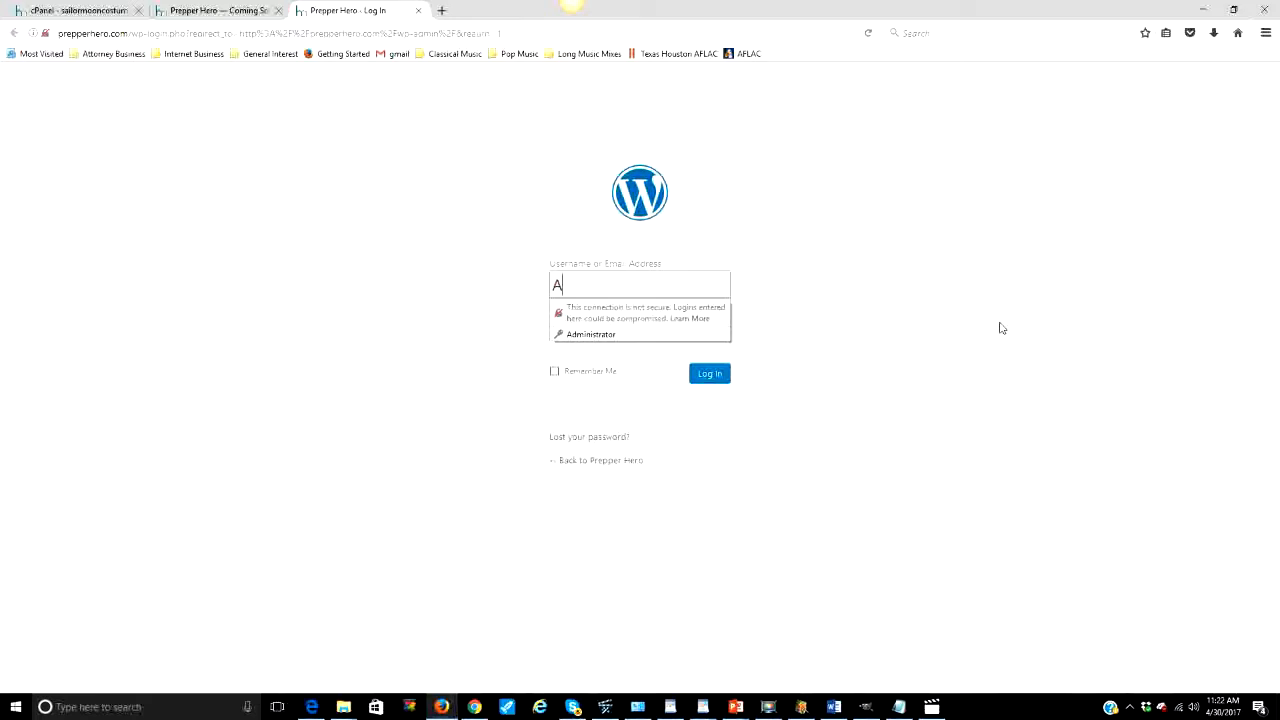
{"action": "type", "text": "dministrator"}
{"action": "left_click", "coordinate": [1001, 328]}
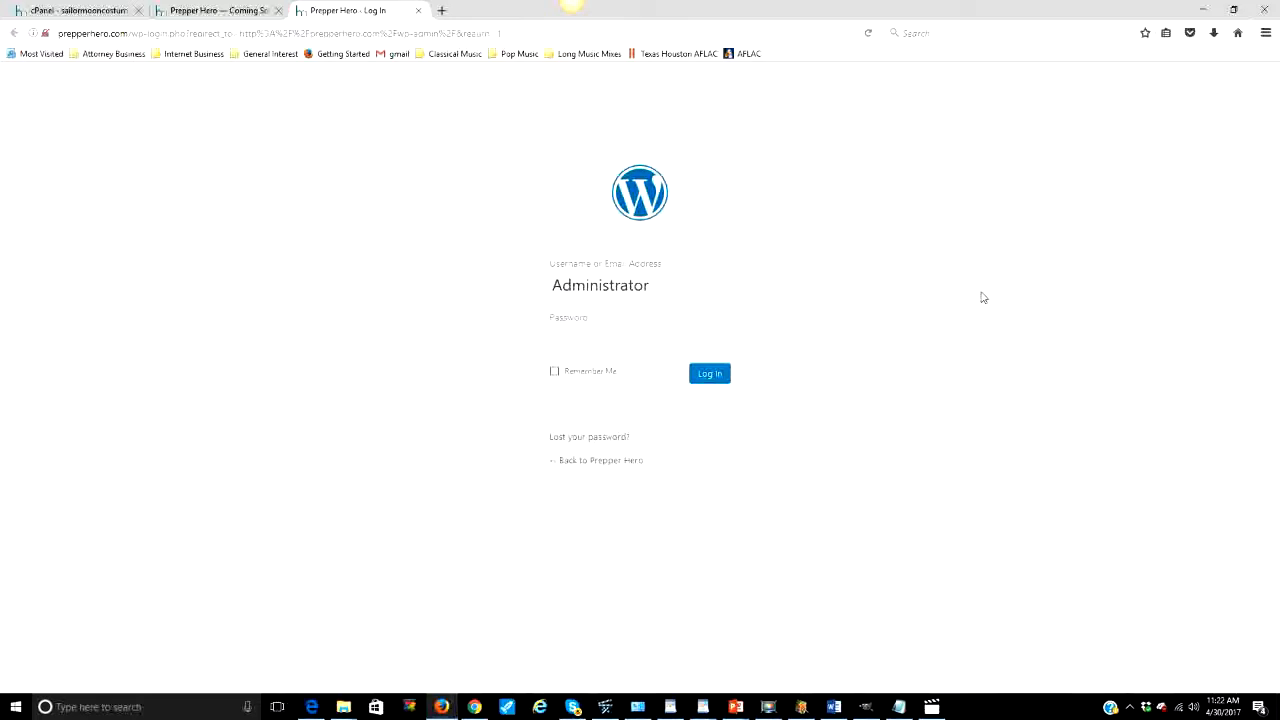
{"action": "left_click", "coordinate": [714, 336]}
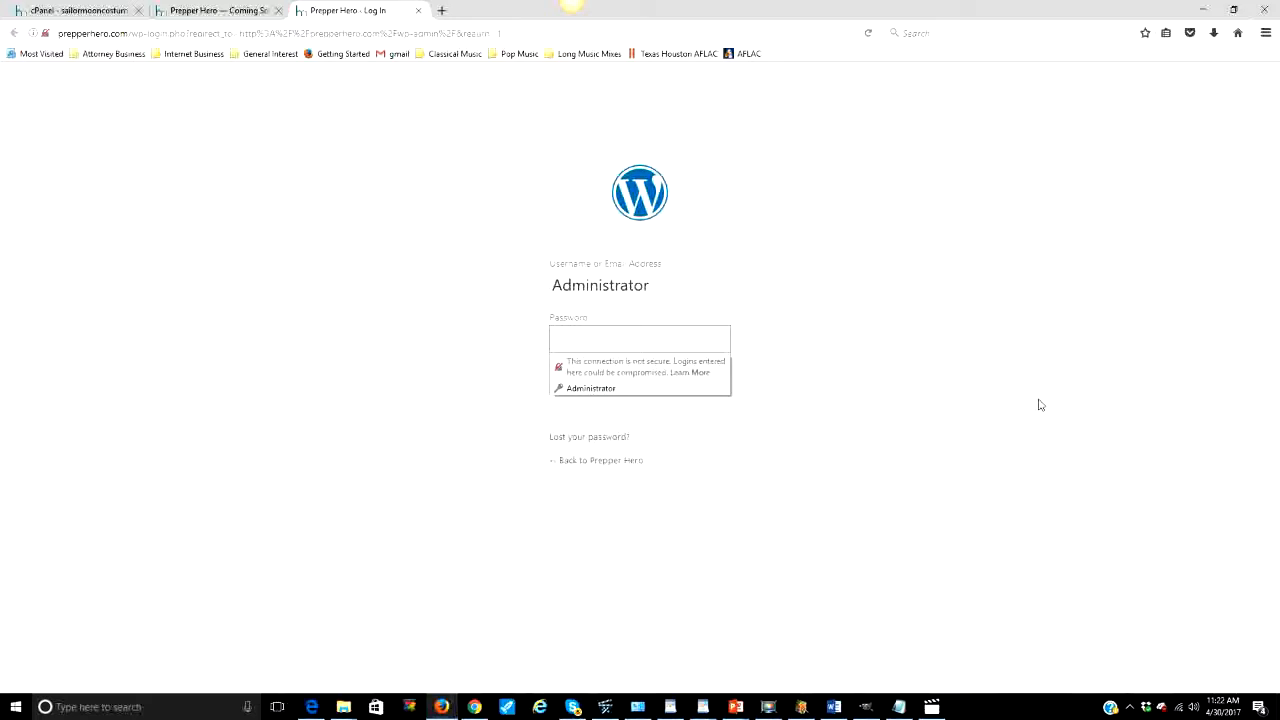
{"action": "type", "text": "••••••"}
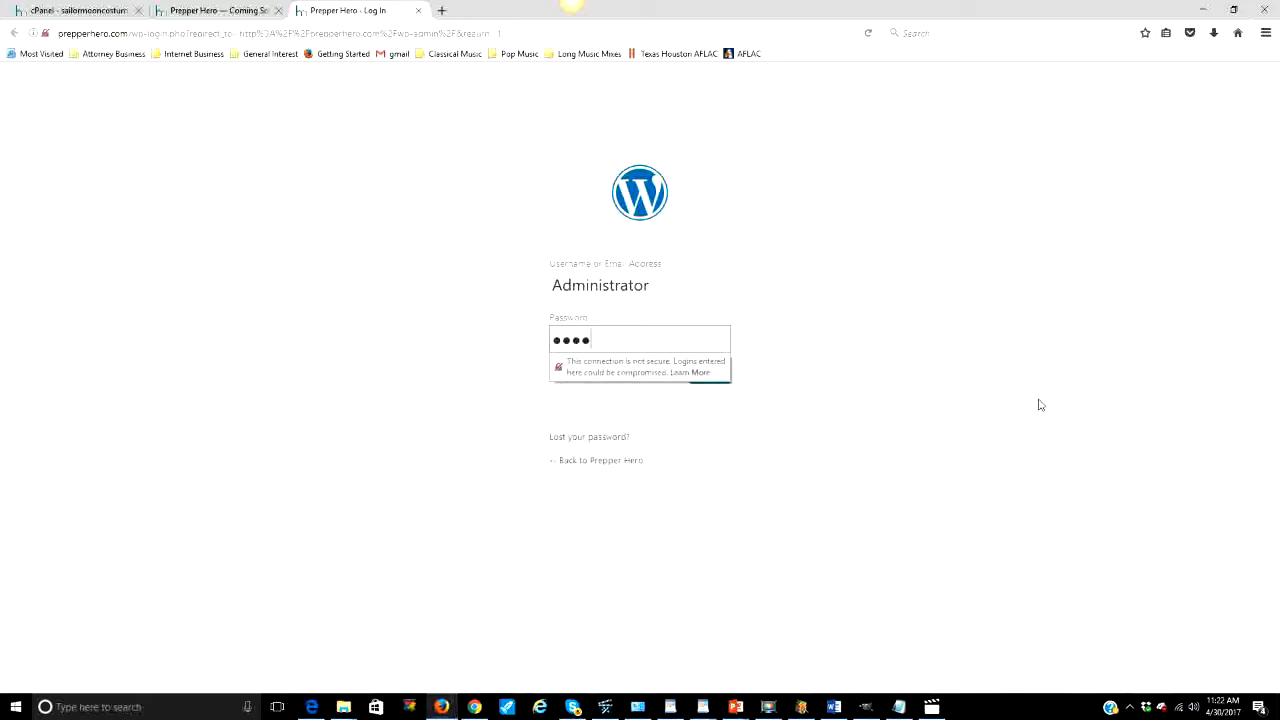
{"action": "type", "text": "•••••••"}
{"action": "key", "text": "Return"}
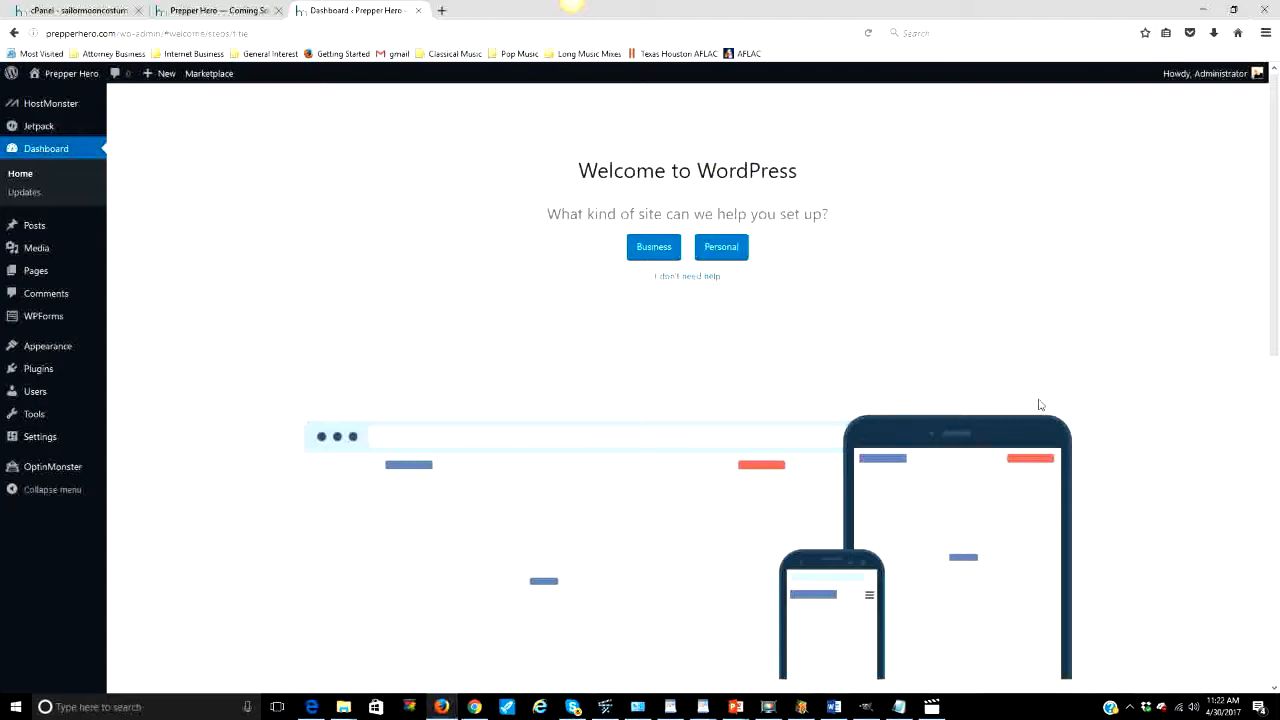
Step: Go to Posts > All Posts from the dashboard's admin sidebar
{"action": "mouse_move", "coordinate": [90, 235]}
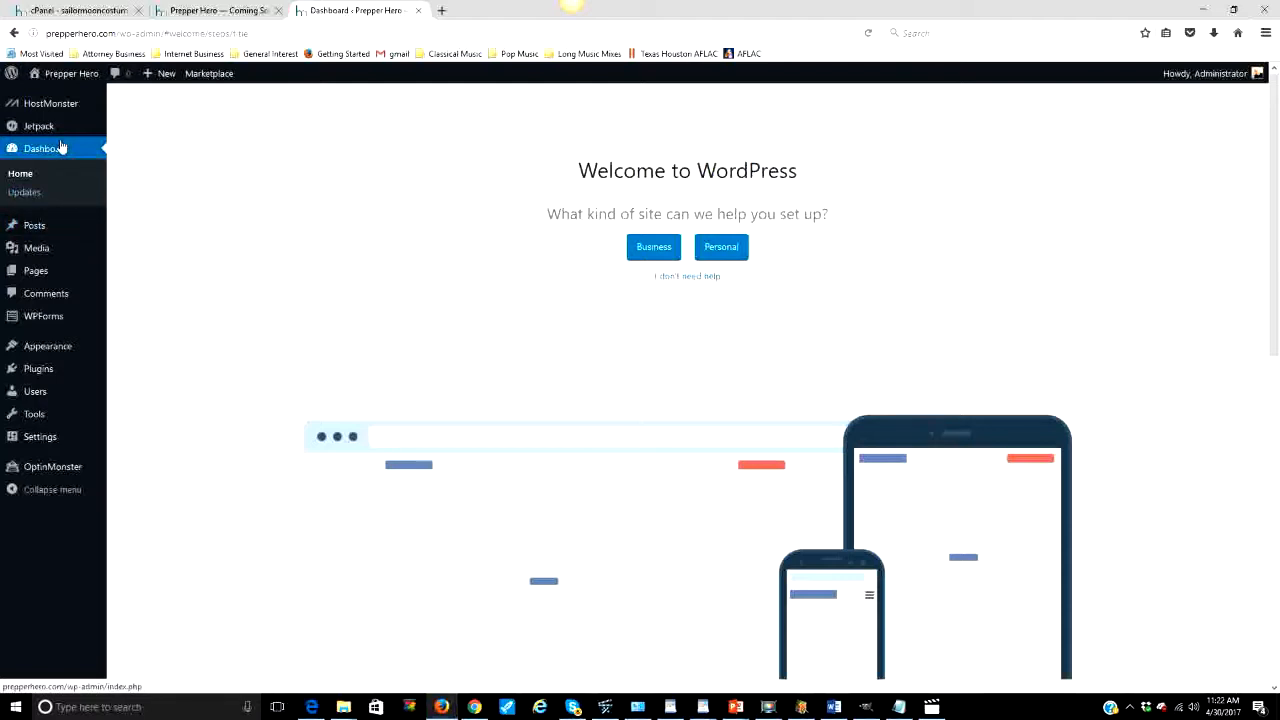
{"action": "left_click", "coordinate": [21, 175]}
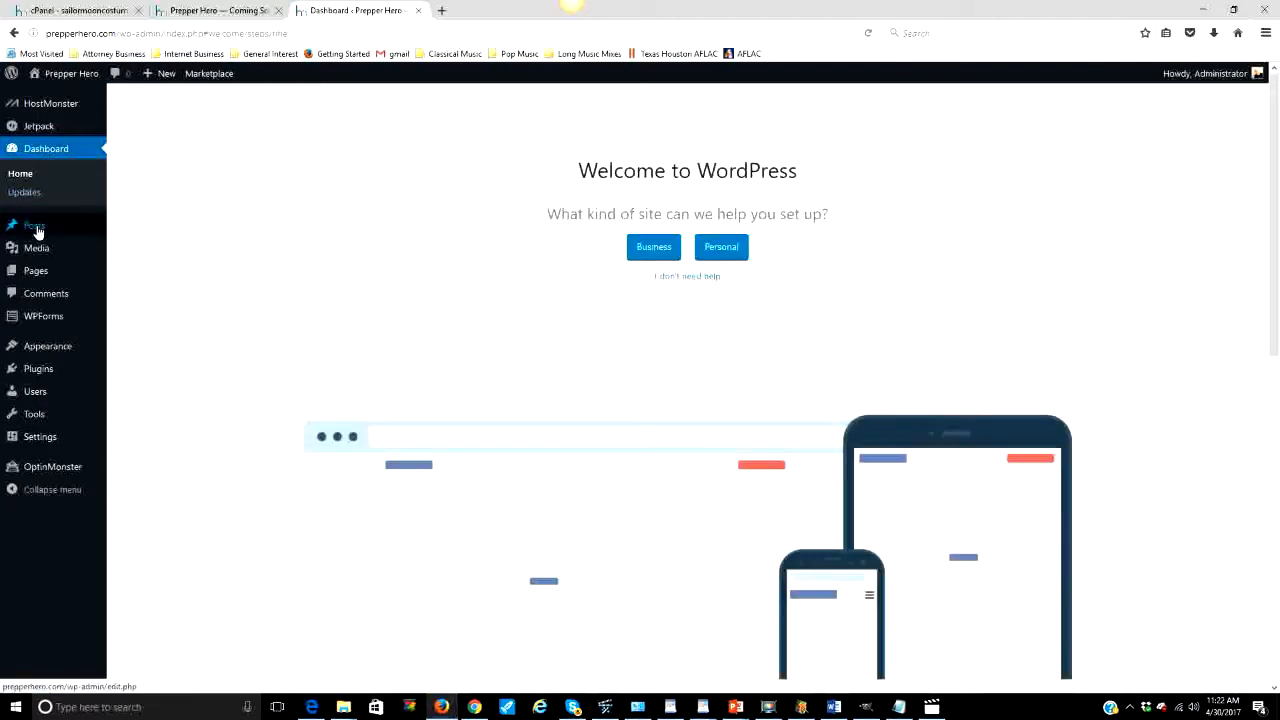
{"action": "mouse_move", "coordinate": [37, 232]}
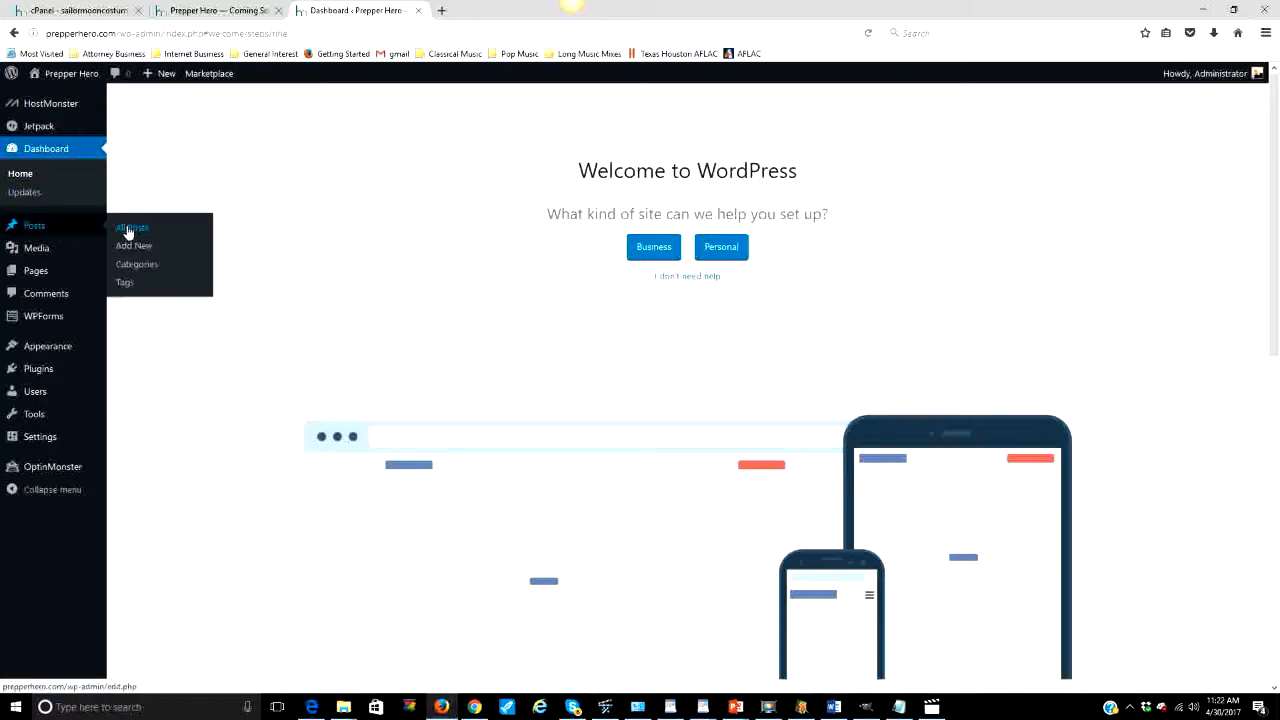
{"action": "left_click", "coordinate": [128, 232]}
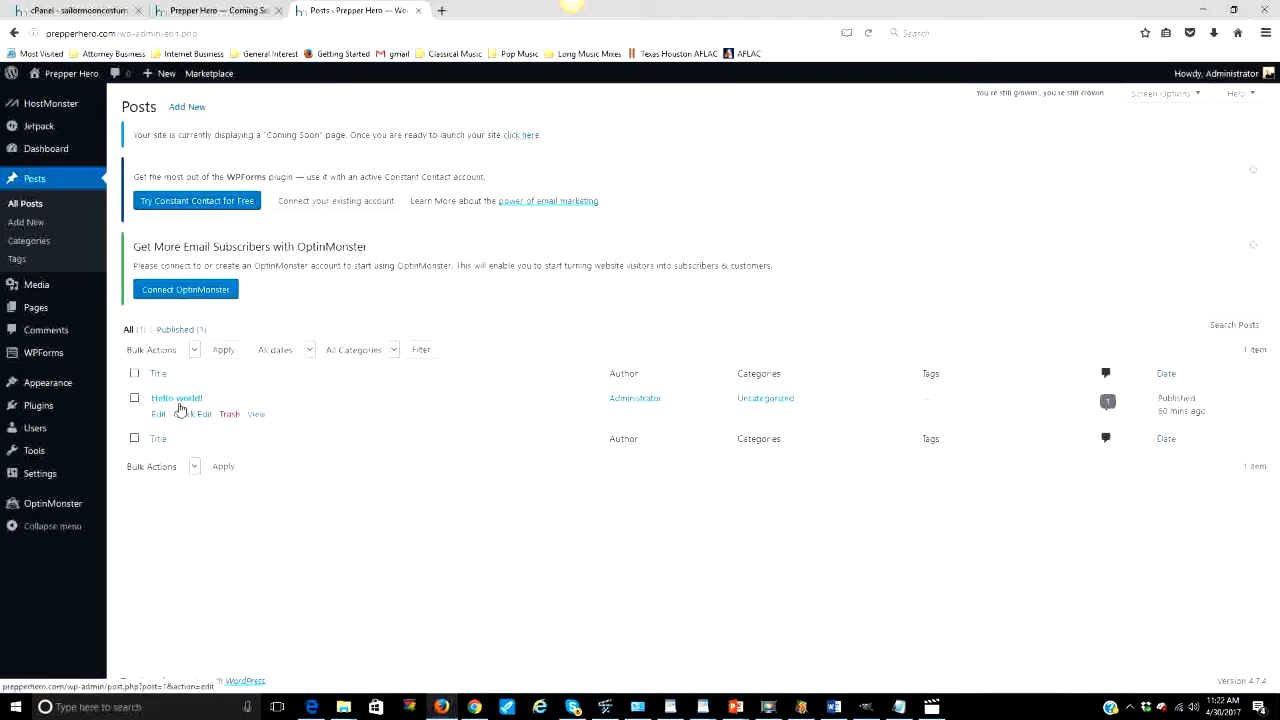
{"action": "left_click", "coordinate": [257, 414]}
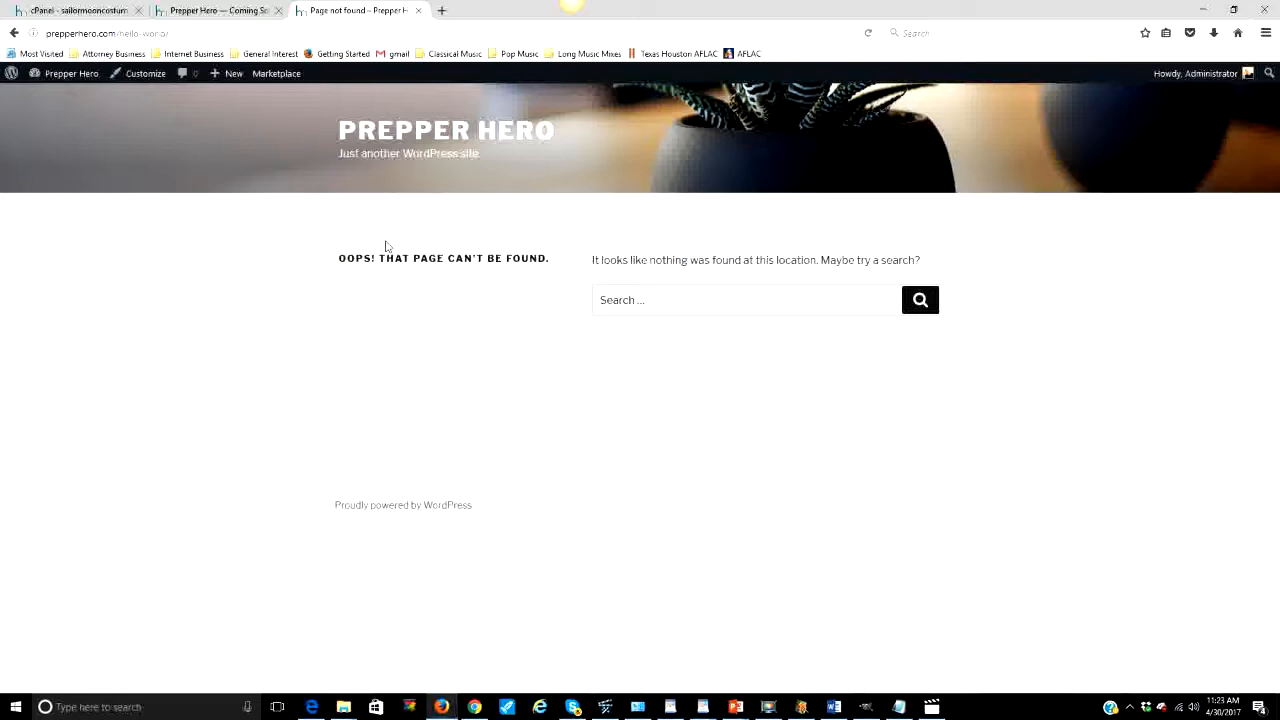
{"action": "left_click", "coordinate": [255, 18]}
{"action": "left_click", "coordinate": [311, 17]}
{"action": "left_click", "coordinate": [11, 34]}
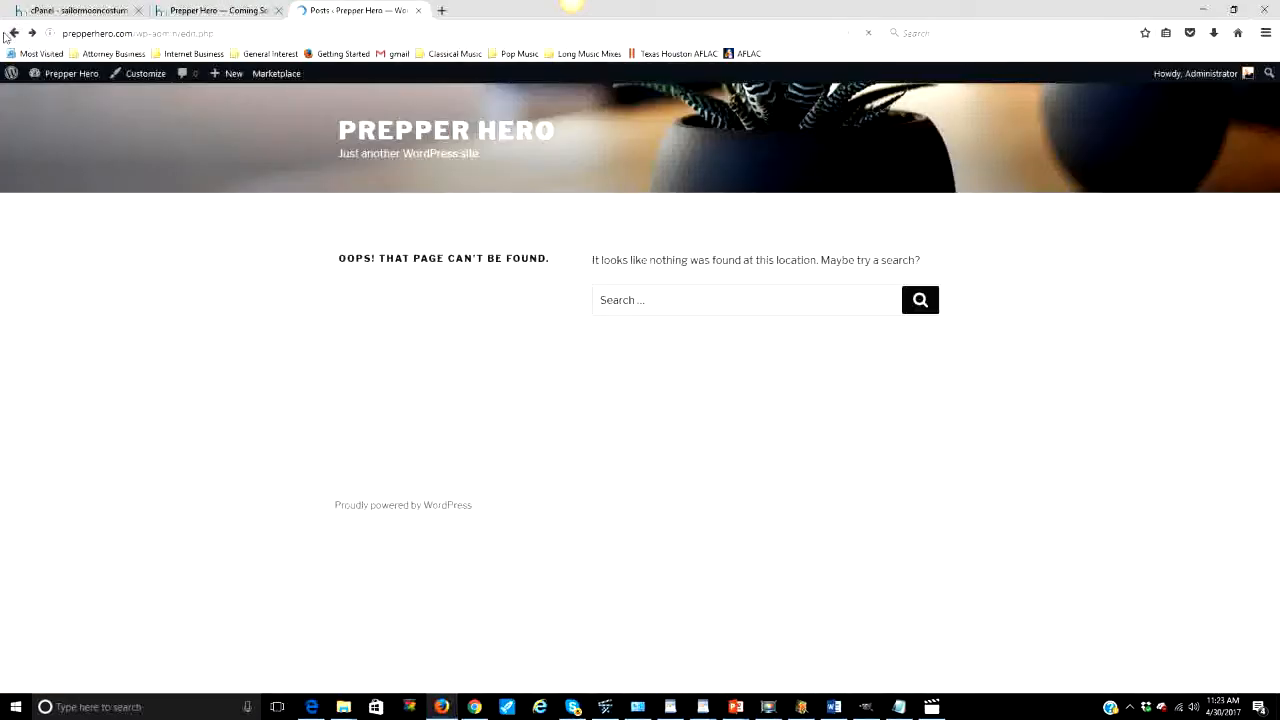
{"action": "mouse_move", "coordinate": [152, 414]}
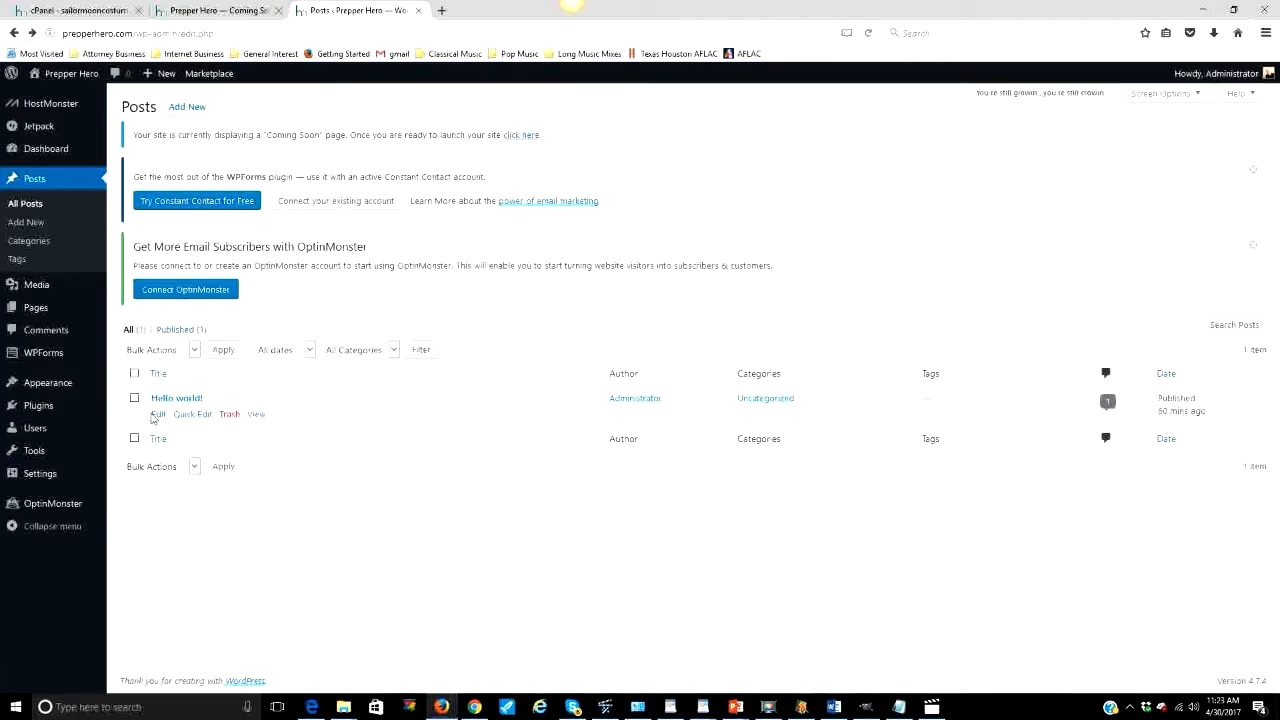
Step: Trash the sample Hello world! post
{"action": "left_click", "coordinate": [229, 414]}
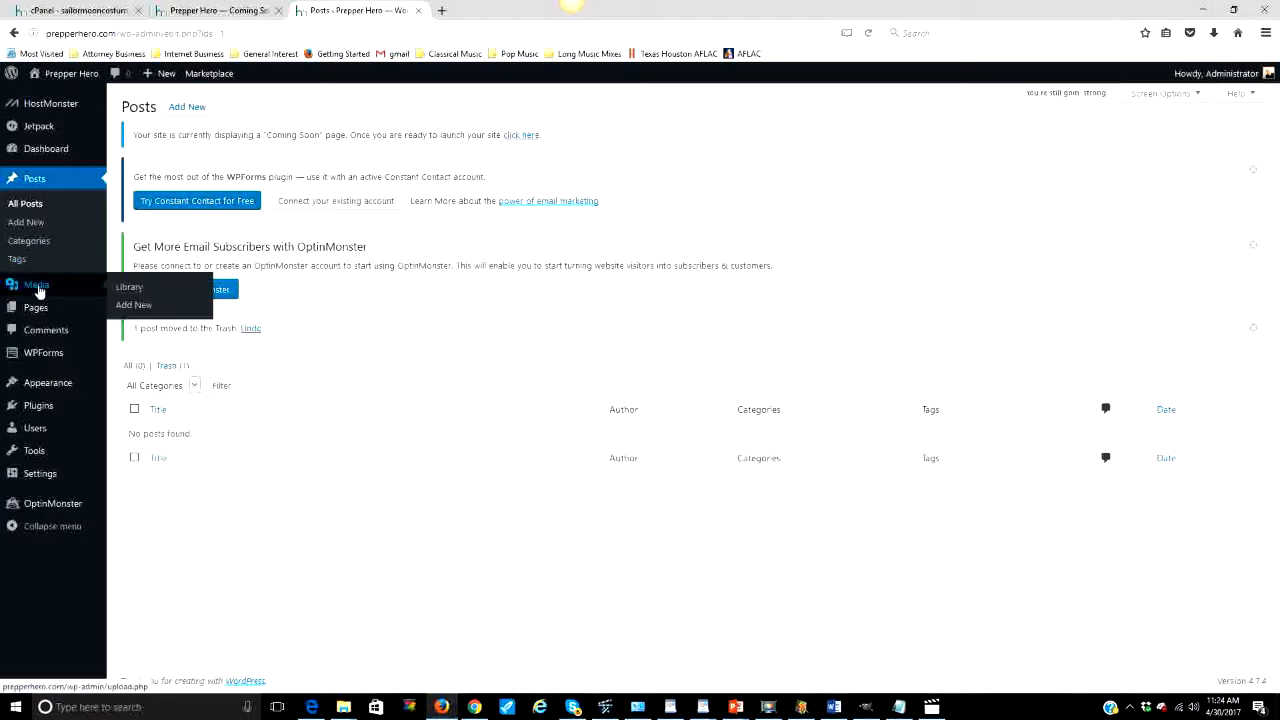
Step: Open Media from the sidebar and confirm the library has no uploads
{"action": "left_click", "coordinate": [39, 291]}
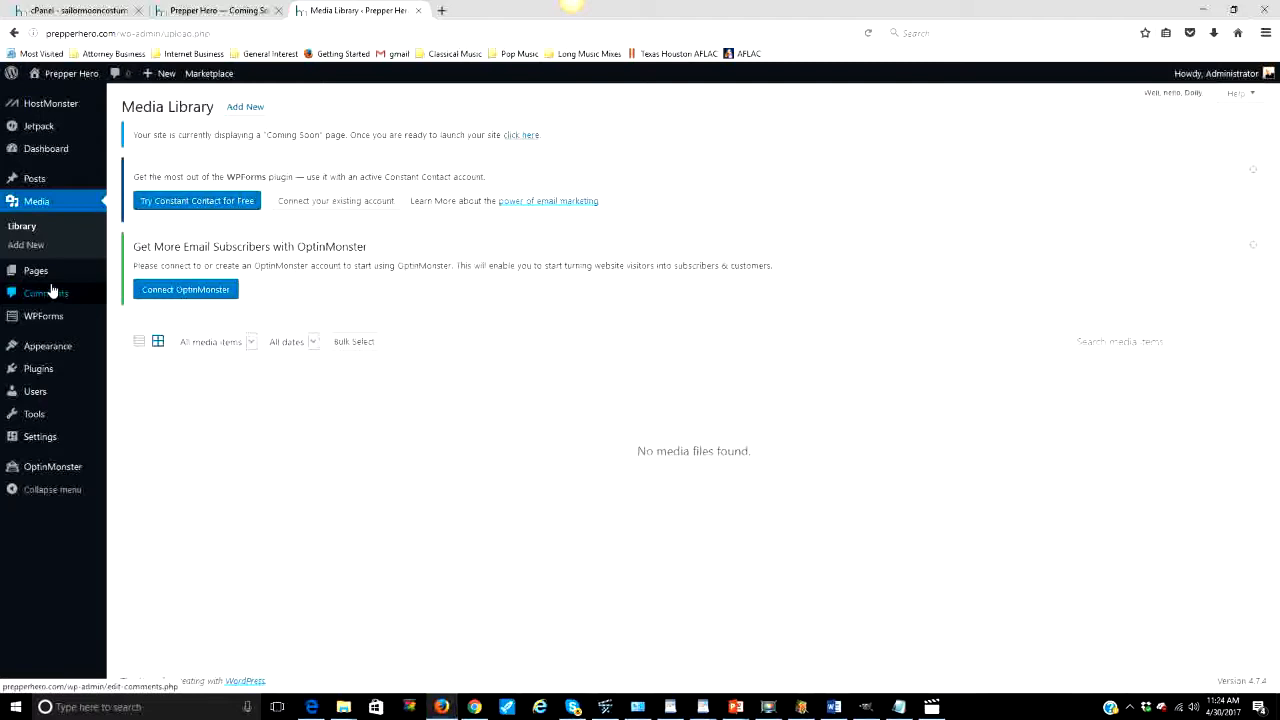
{"action": "mouse_move", "coordinate": [80, 345]}
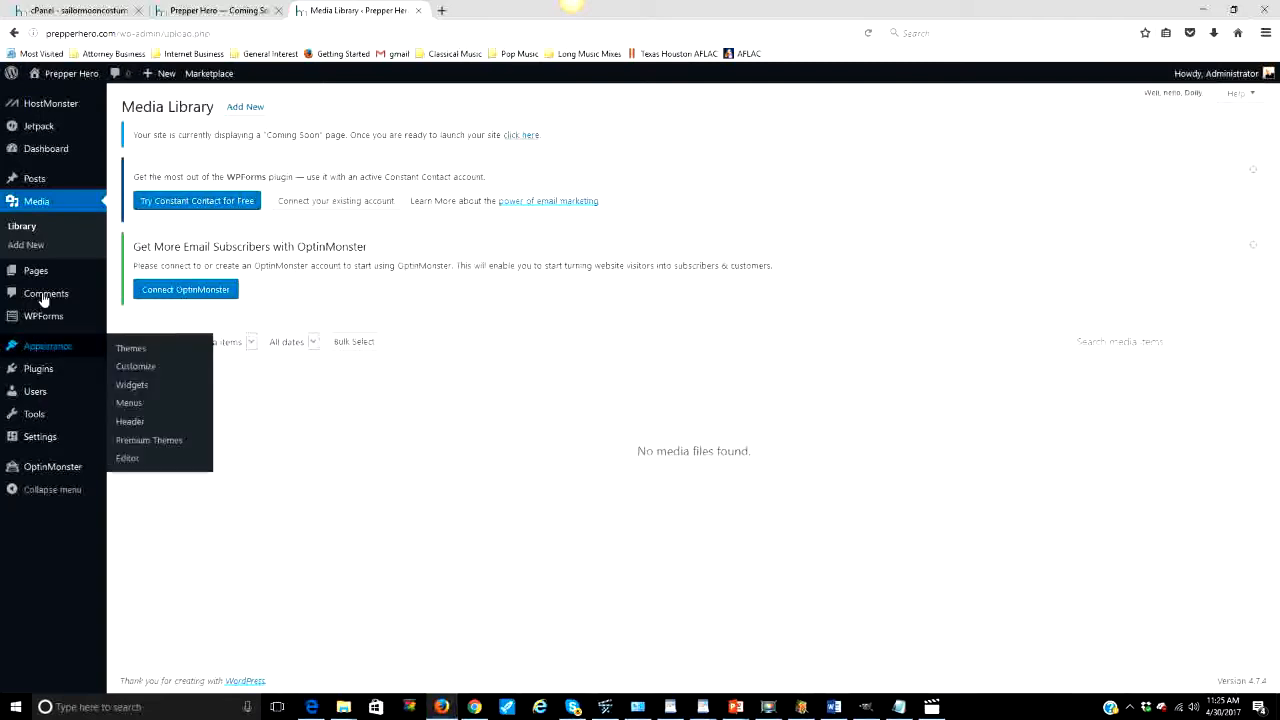
{"action": "mouse_move", "coordinate": [36, 273]}
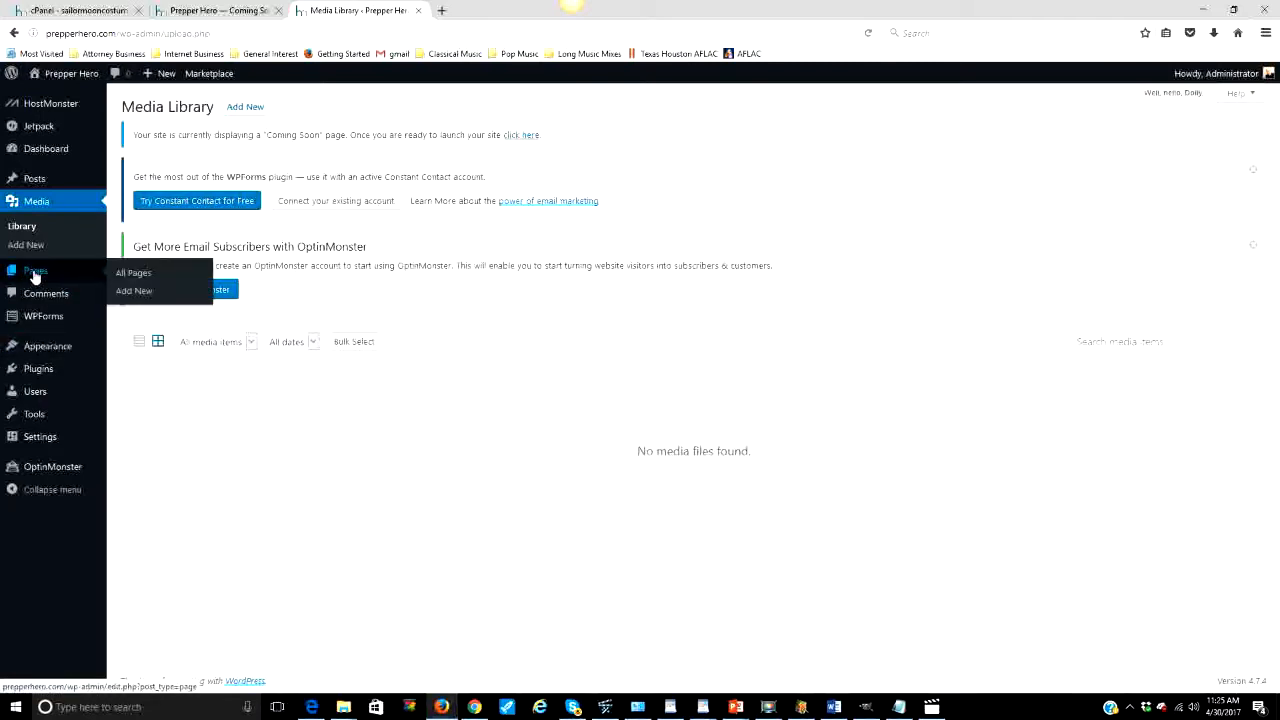
{"action": "left_click", "coordinate": [129, 279]}
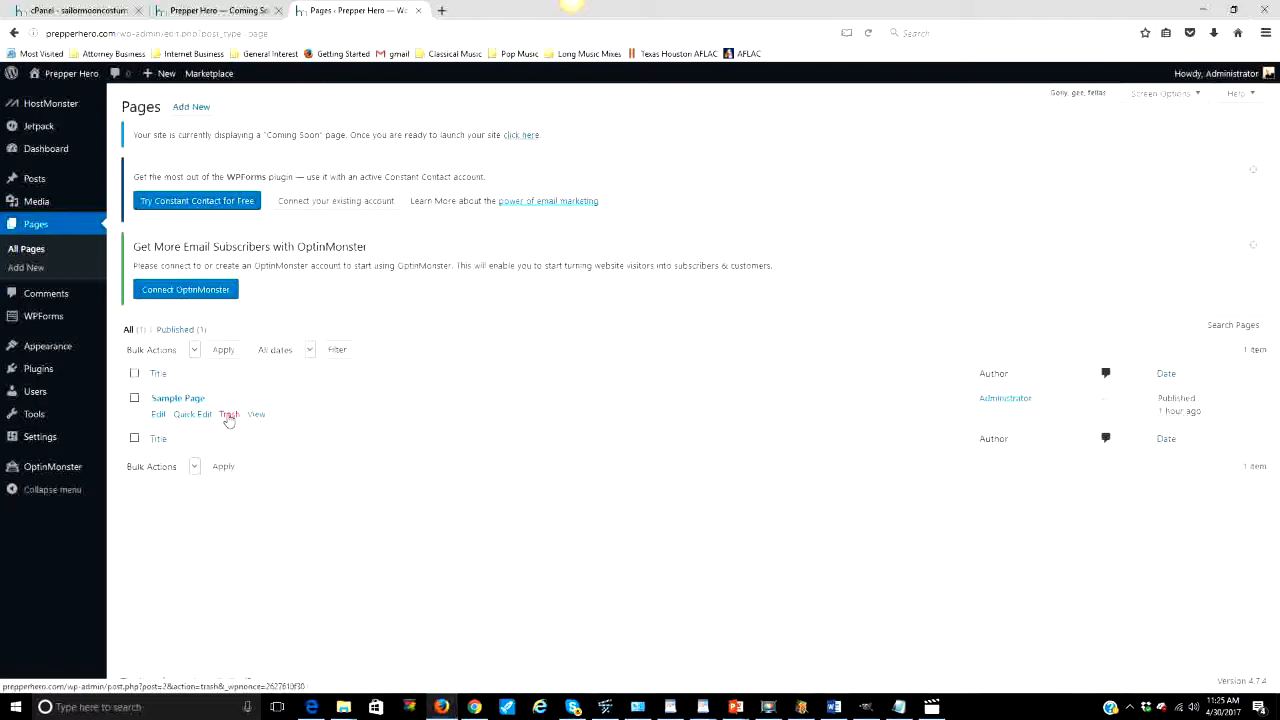
{"action": "left_click", "coordinate": [228, 415]}
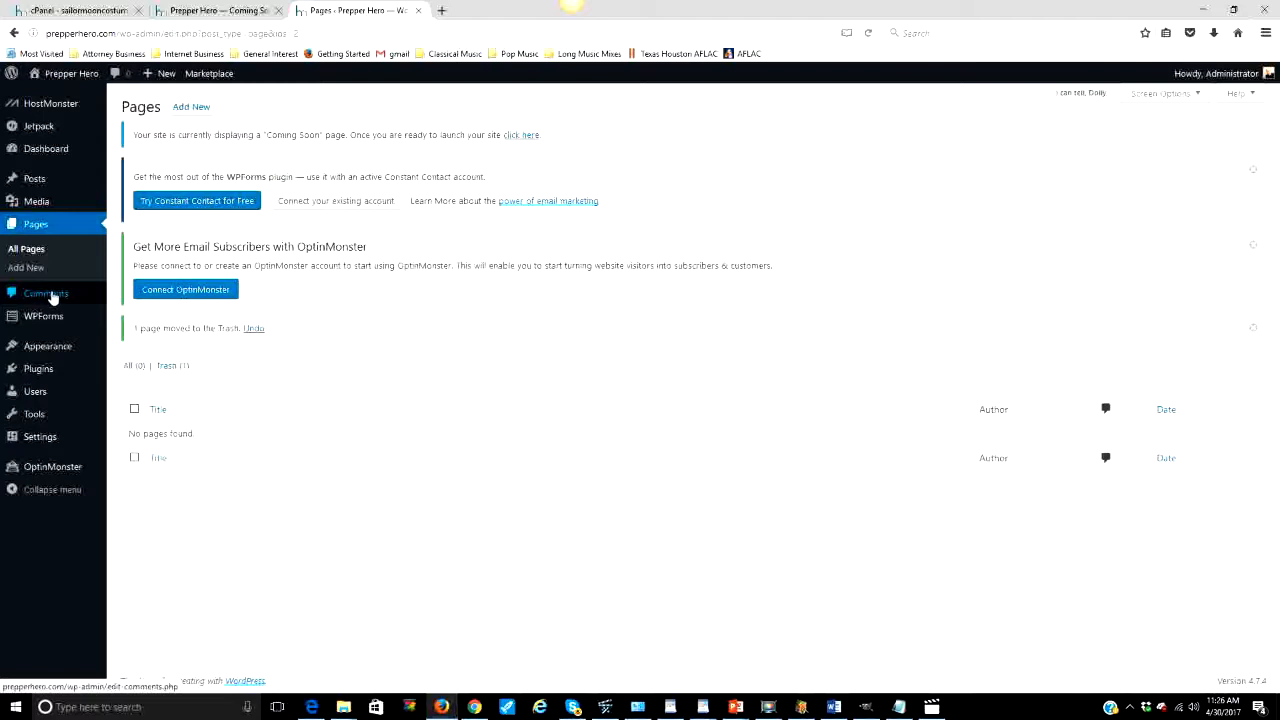
{"action": "mouse_move", "coordinate": [55, 323]}
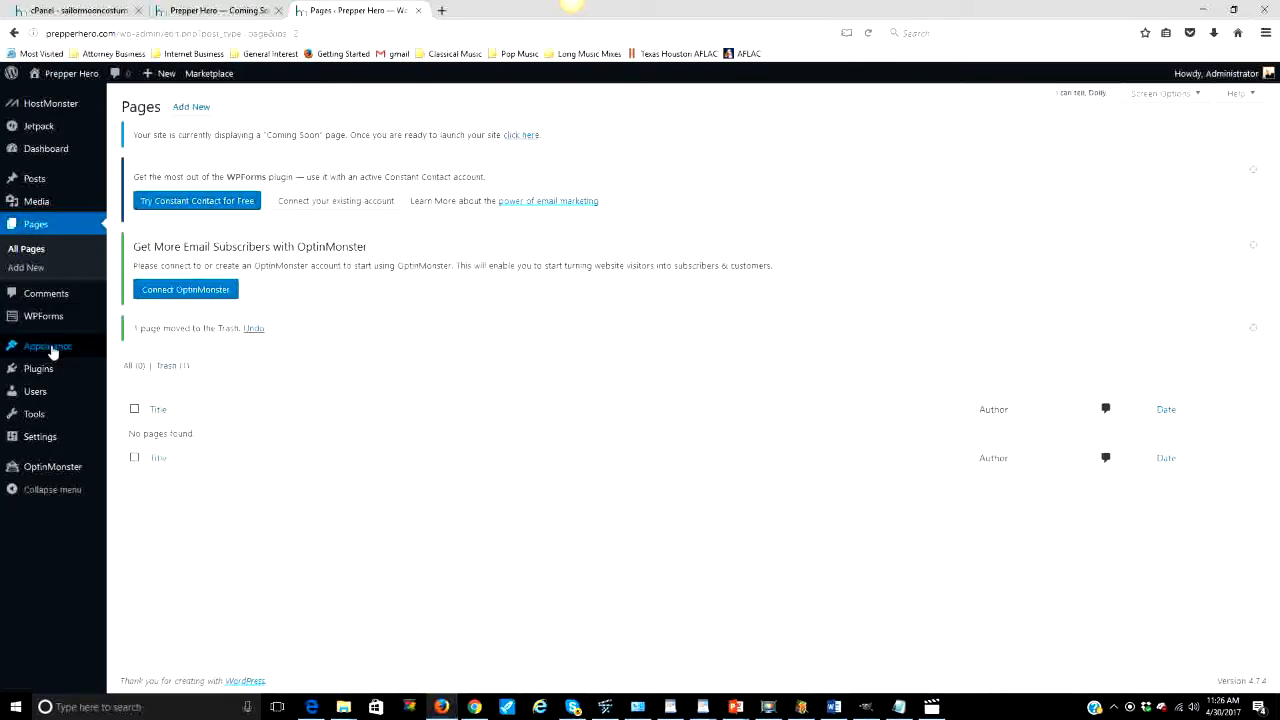
{"action": "mouse_move", "coordinate": [48, 348]}
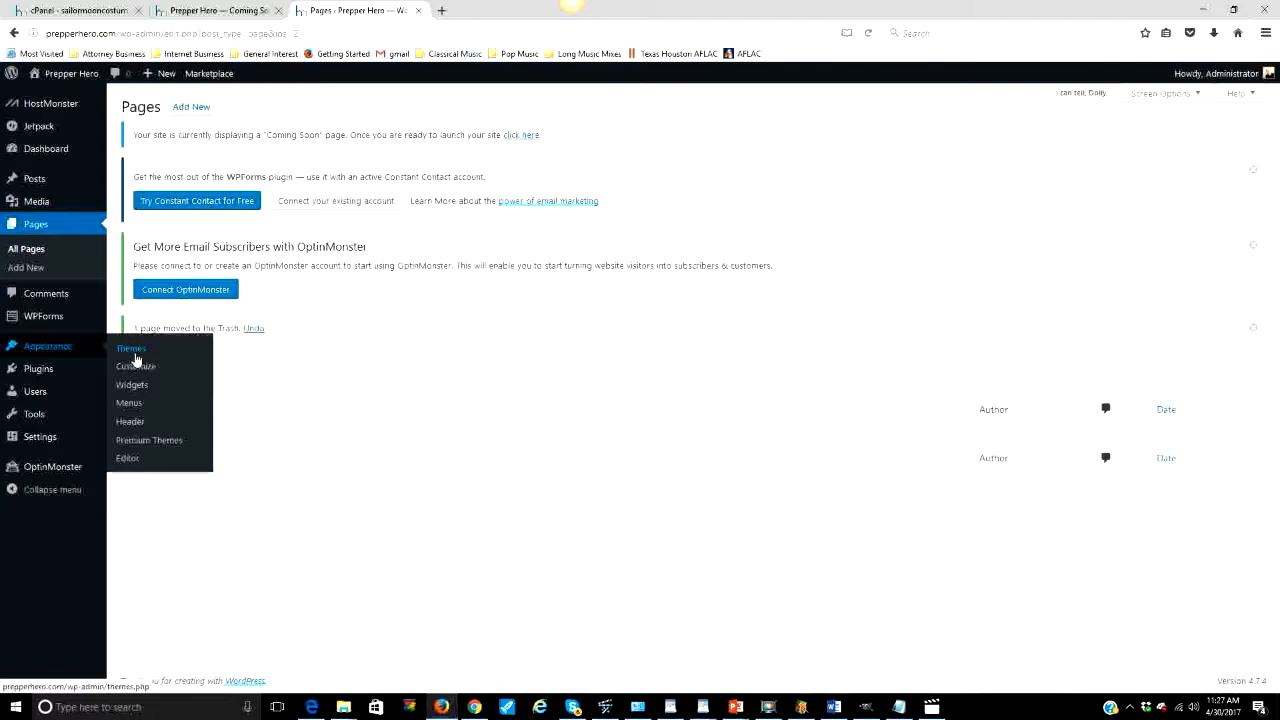
{"action": "mouse_move", "coordinate": [38, 372]}
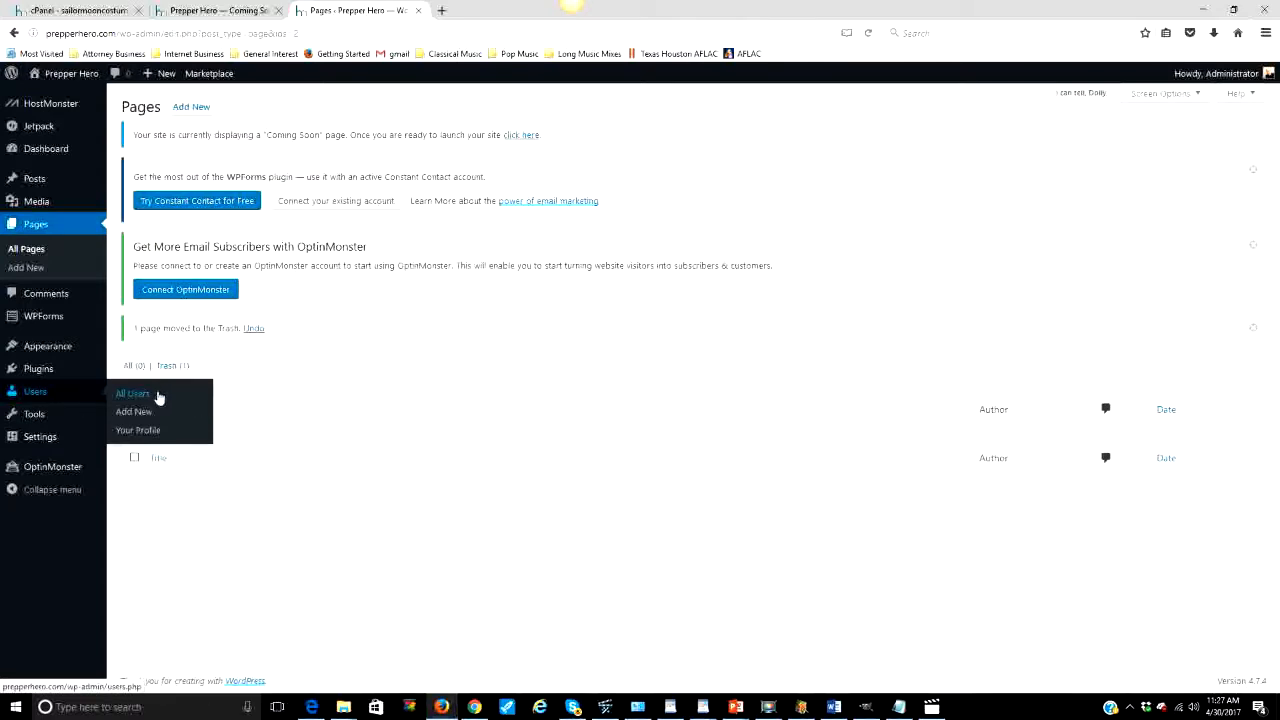
Step: View Users > All Users, then open Tools > Available Tools and scroll through it
{"action": "left_click", "coordinate": [135, 395]}
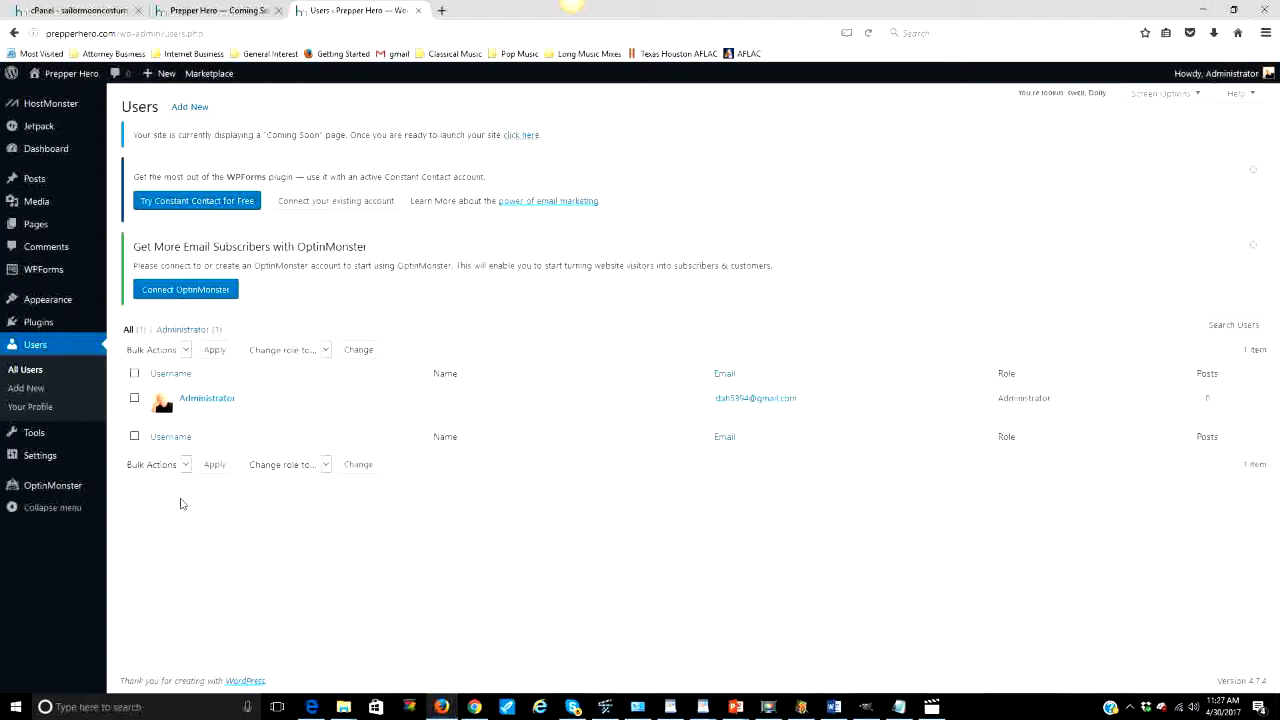
{"action": "mouse_move", "coordinate": [195, 424]}
{"action": "mouse_move", "coordinate": [35, 440]}
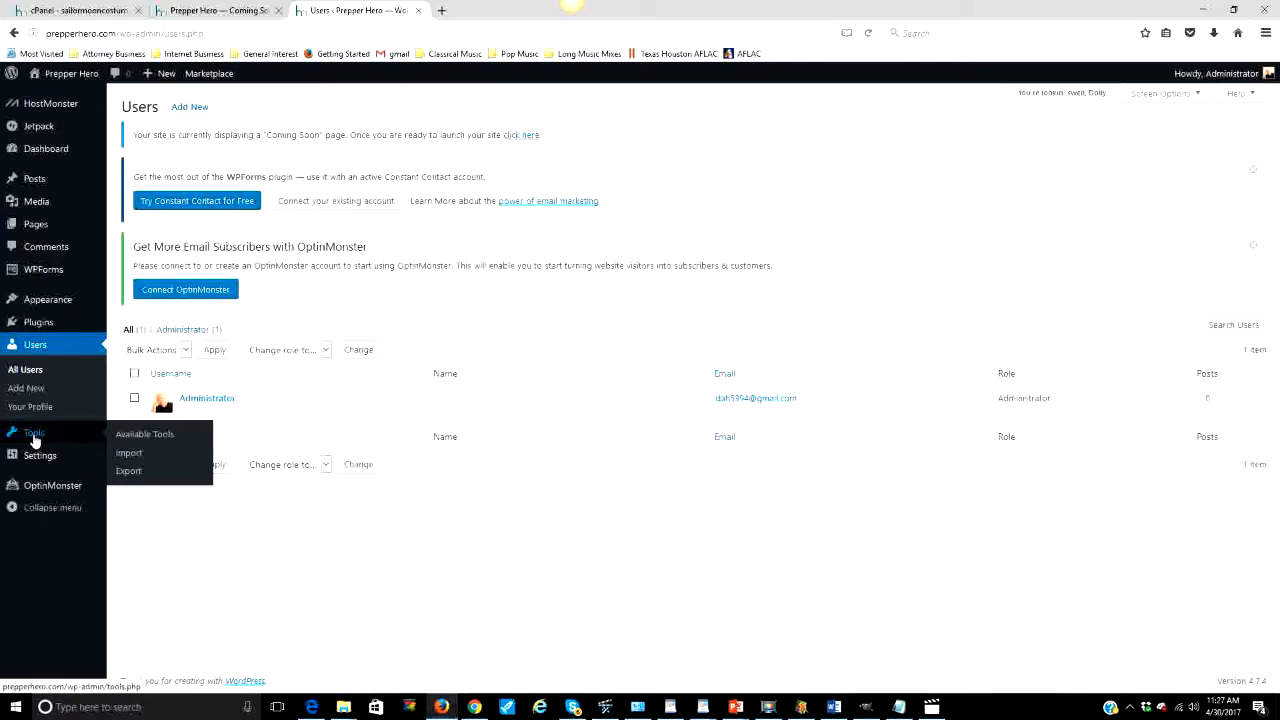
{"action": "left_click", "coordinate": [133, 436]}
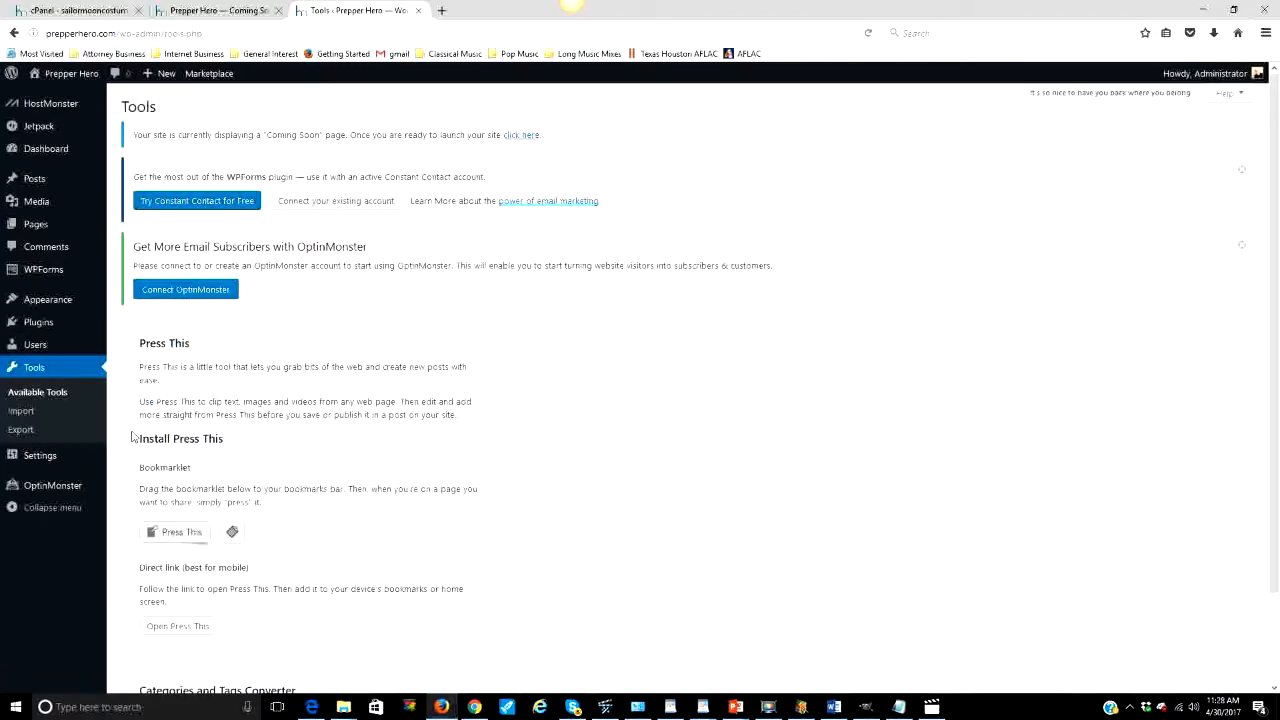
{"action": "scroll", "coordinate": [278, 415], "scroll_direction": "down", "scroll_amount": 2}
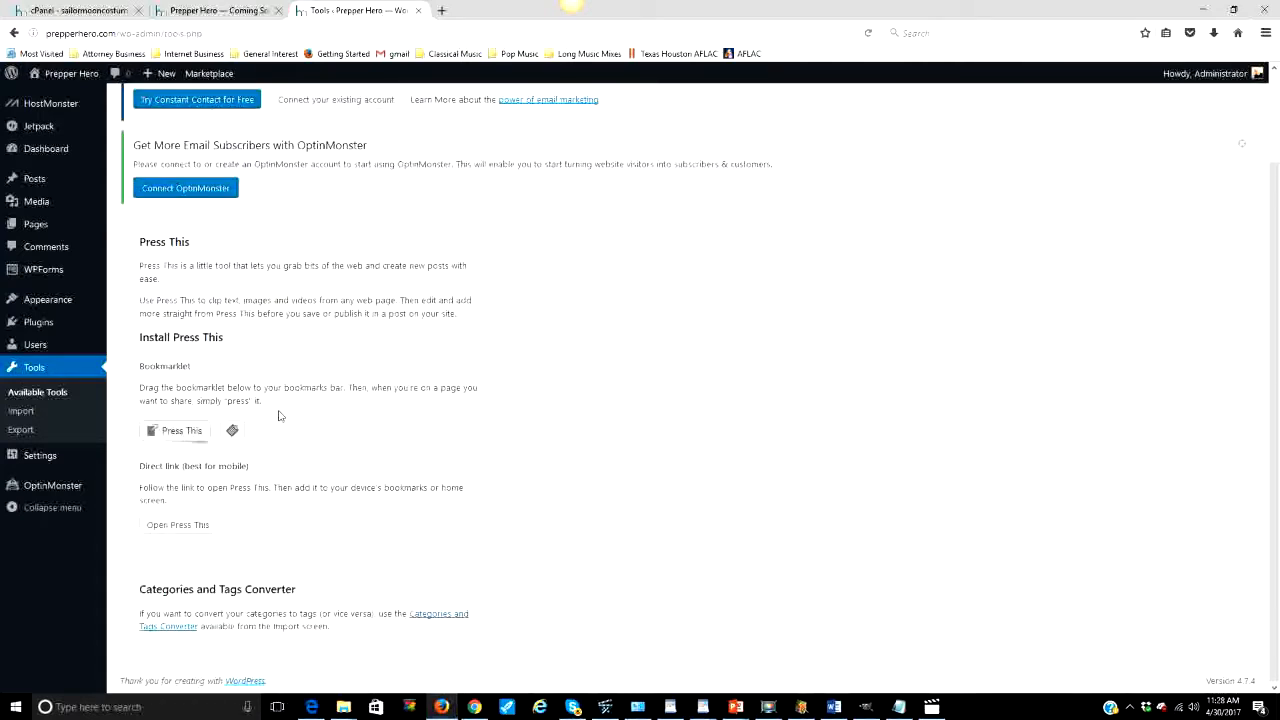
{"action": "scroll", "coordinate": [279, 416], "scroll_direction": "up", "scroll_amount": 2}
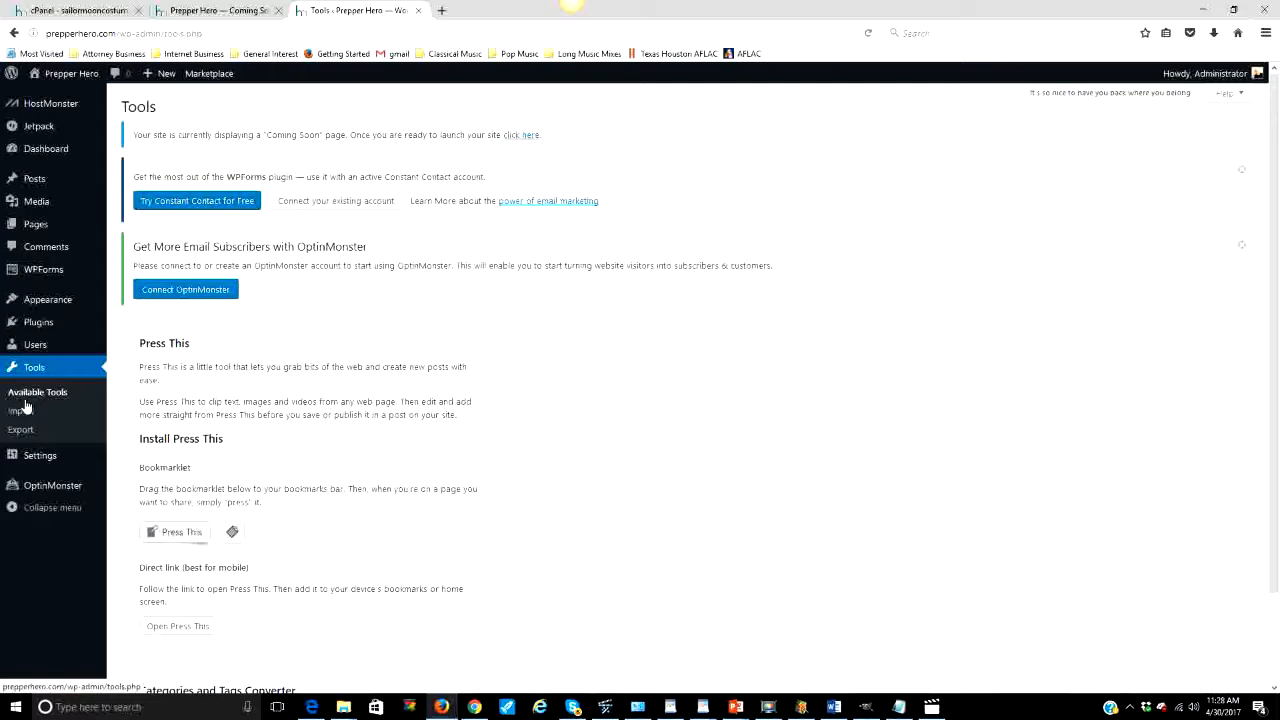
{"action": "mouse_move", "coordinate": [39, 459]}
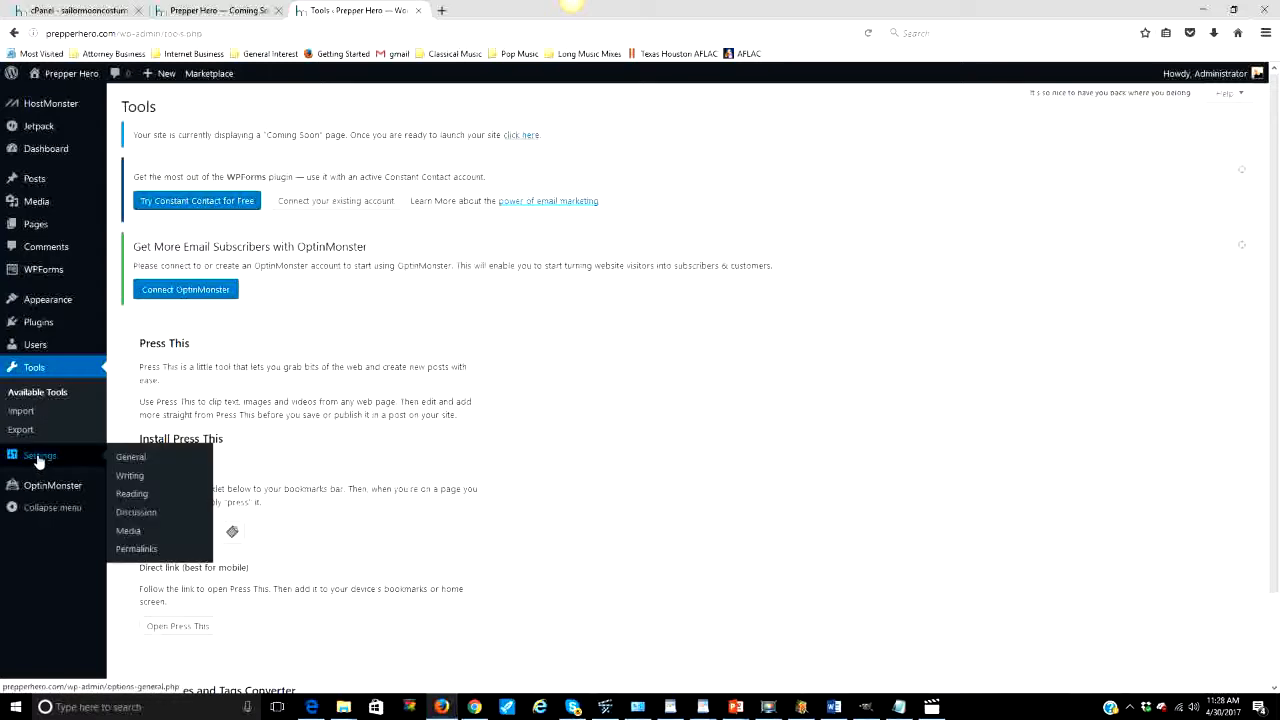
Step: Open Settings > General and select the current admin Email Address value
{"action": "left_click", "coordinate": [129, 460]}
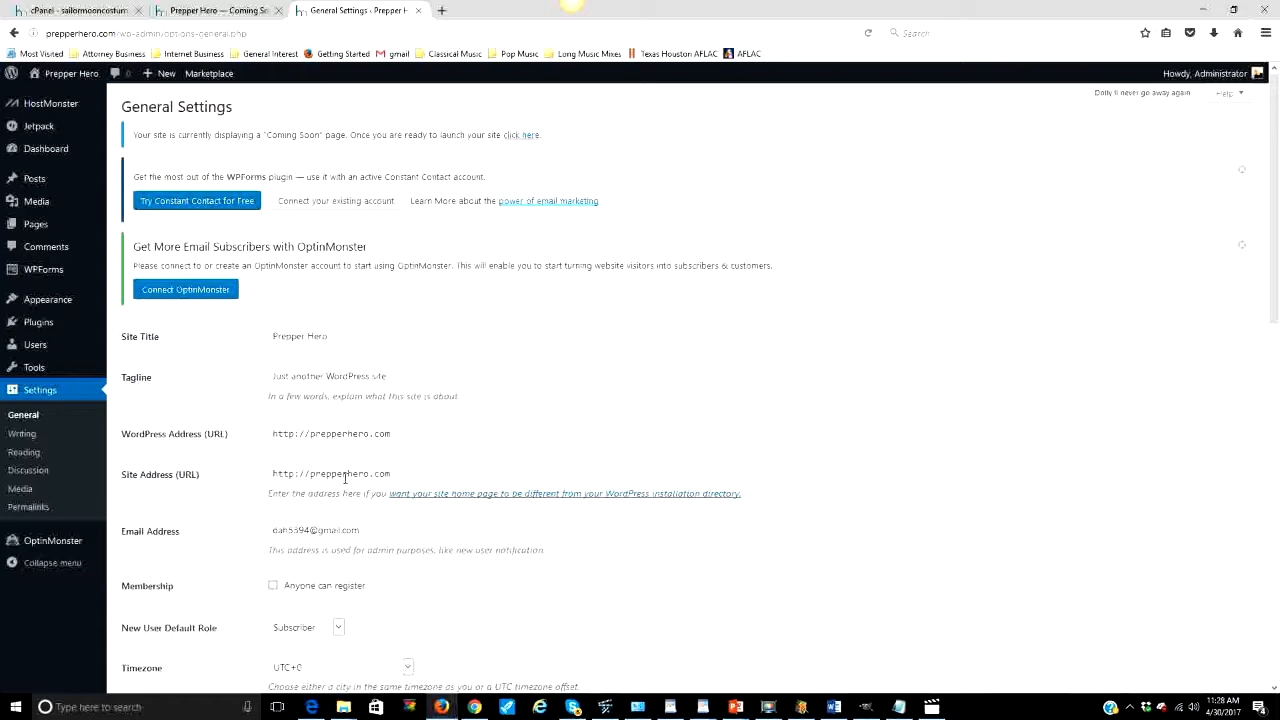
{"action": "scroll", "coordinate": [394, 506], "scroll_direction": "down", "scroll_amount": 1}
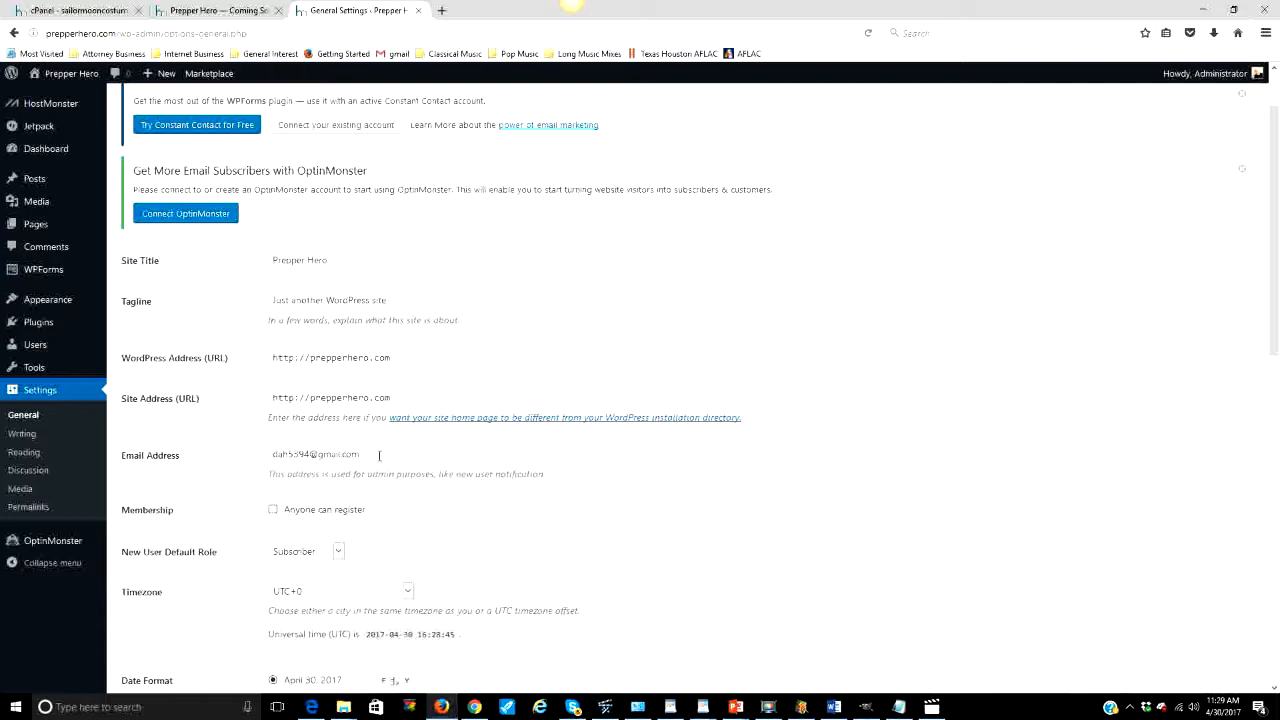
{"action": "left_click_drag", "start_coordinate": [378, 456], "coordinate": [250, 465]}
Step: Replace the admin Email Address with a new address on the prepperhero.com domain
{"action": "key", "text": "BackSpace"}
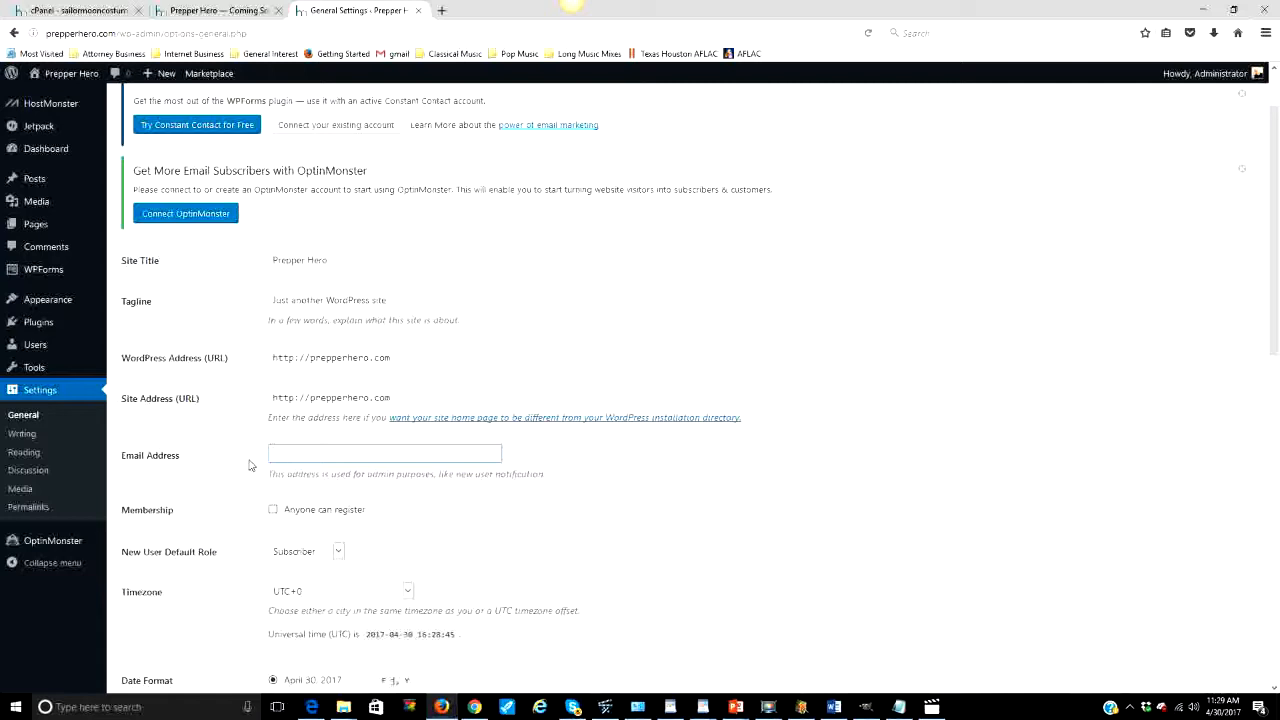
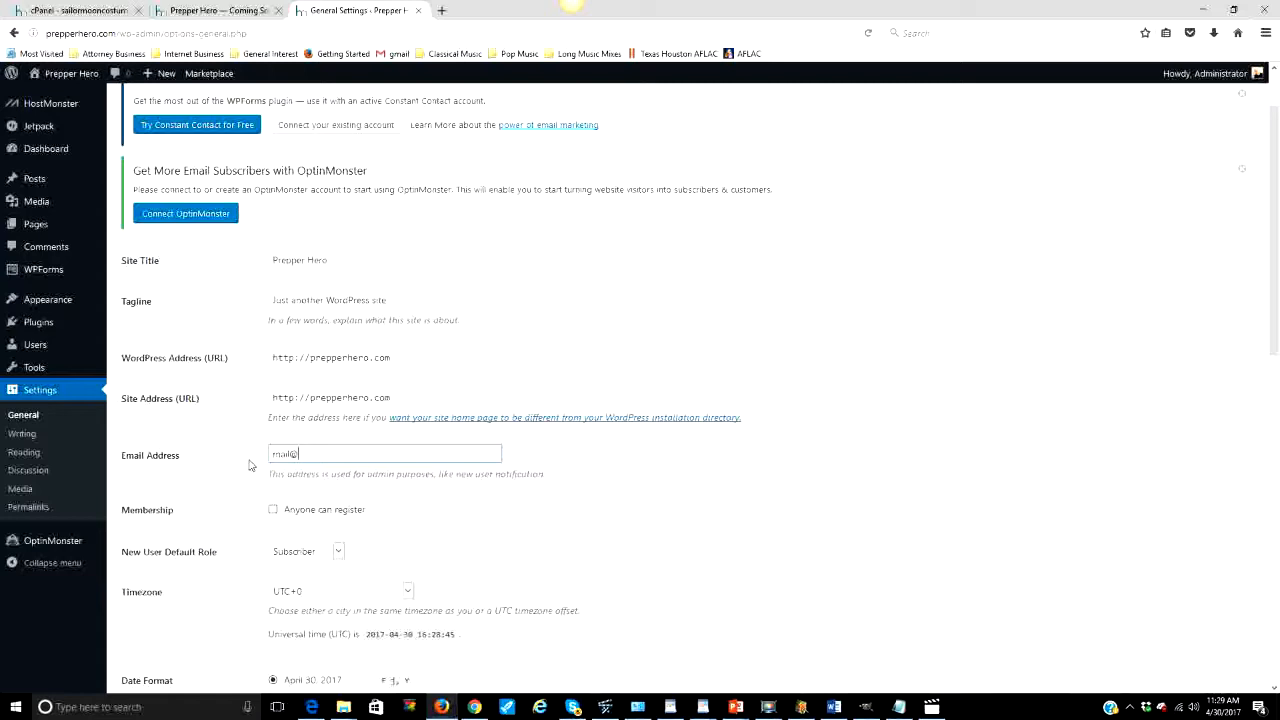
{"action": "scroll", "coordinate": [340, 500], "scroll_direction": "down", "scroll_amount": 1}
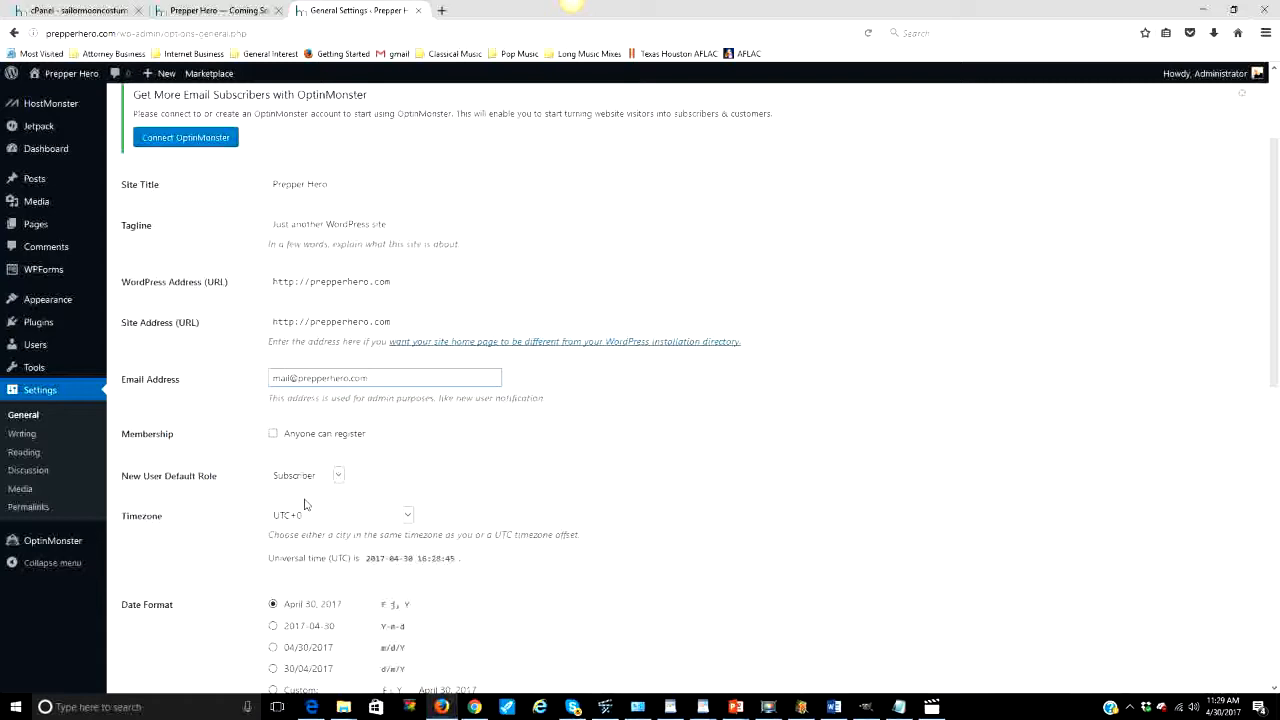
{"action": "scroll", "coordinate": [371, 486], "scroll_direction": "down", "scroll_amount": 2}
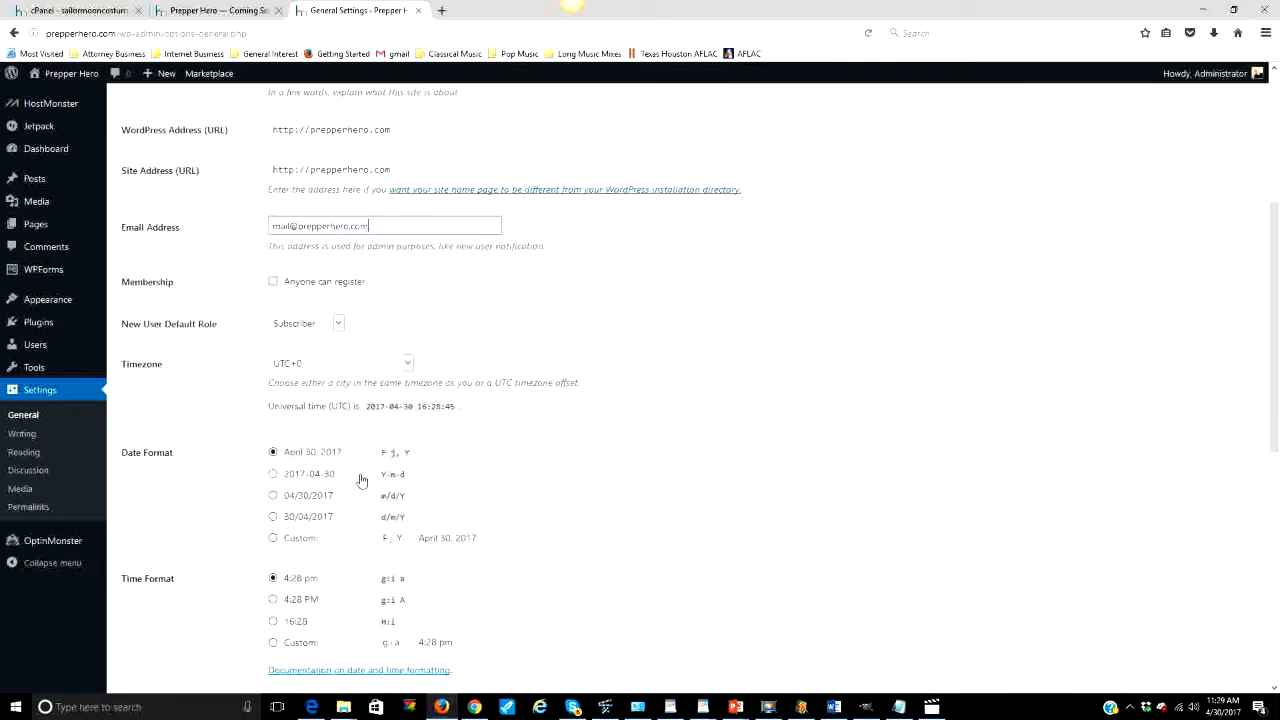
{"action": "left_click", "coordinate": [408, 364]}
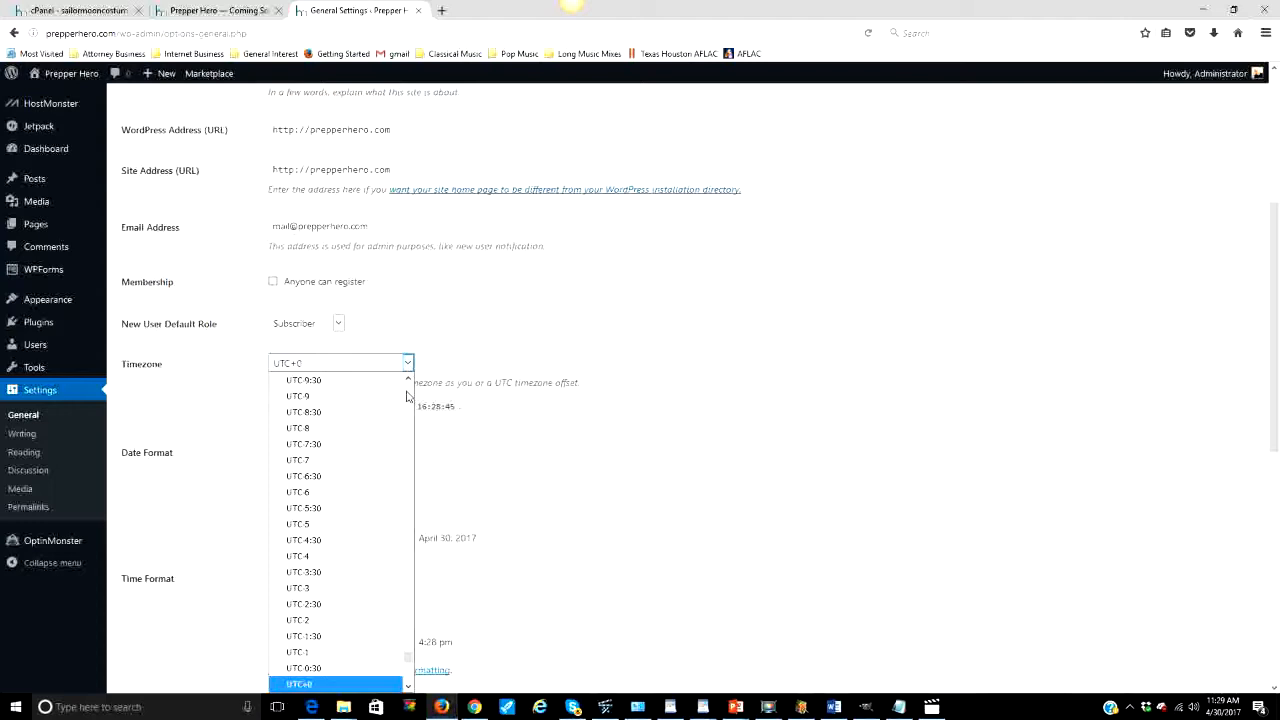
{"action": "left_click", "coordinate": [429, 358]}
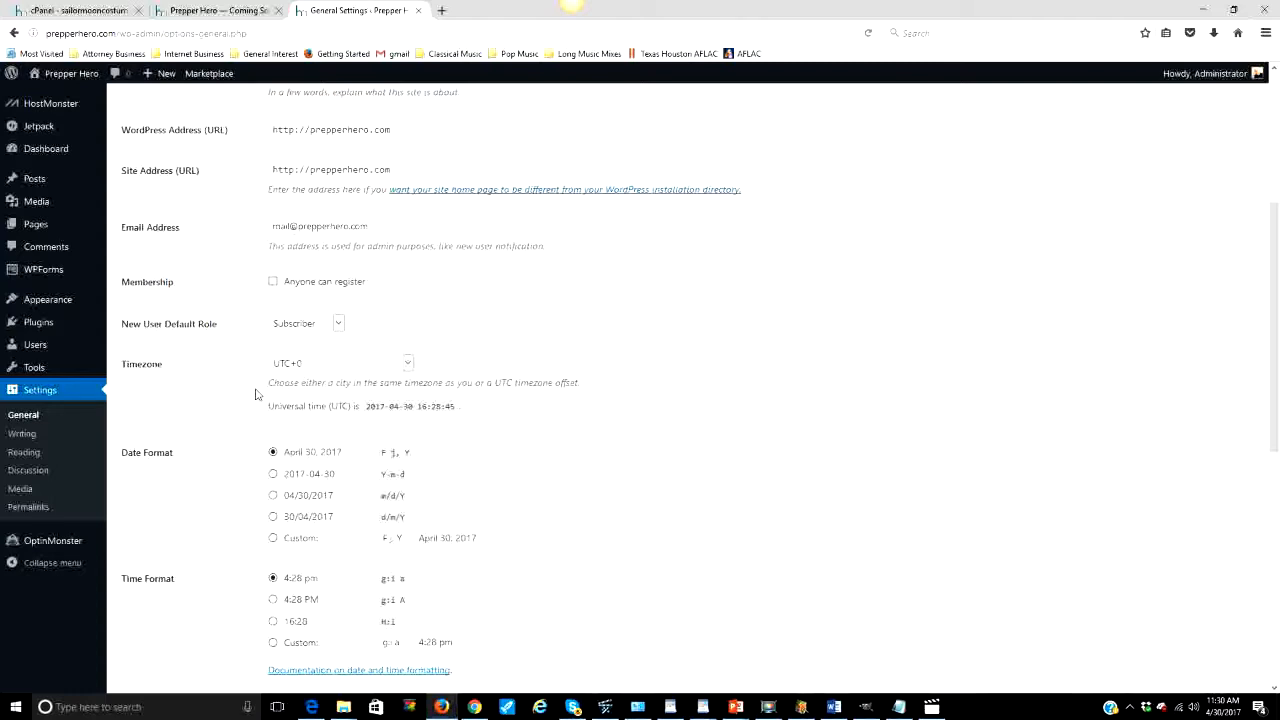
{"action": "scroll", "coordinate": [255, 395], "scroll_direction": "down", "scroll_amount": 3}
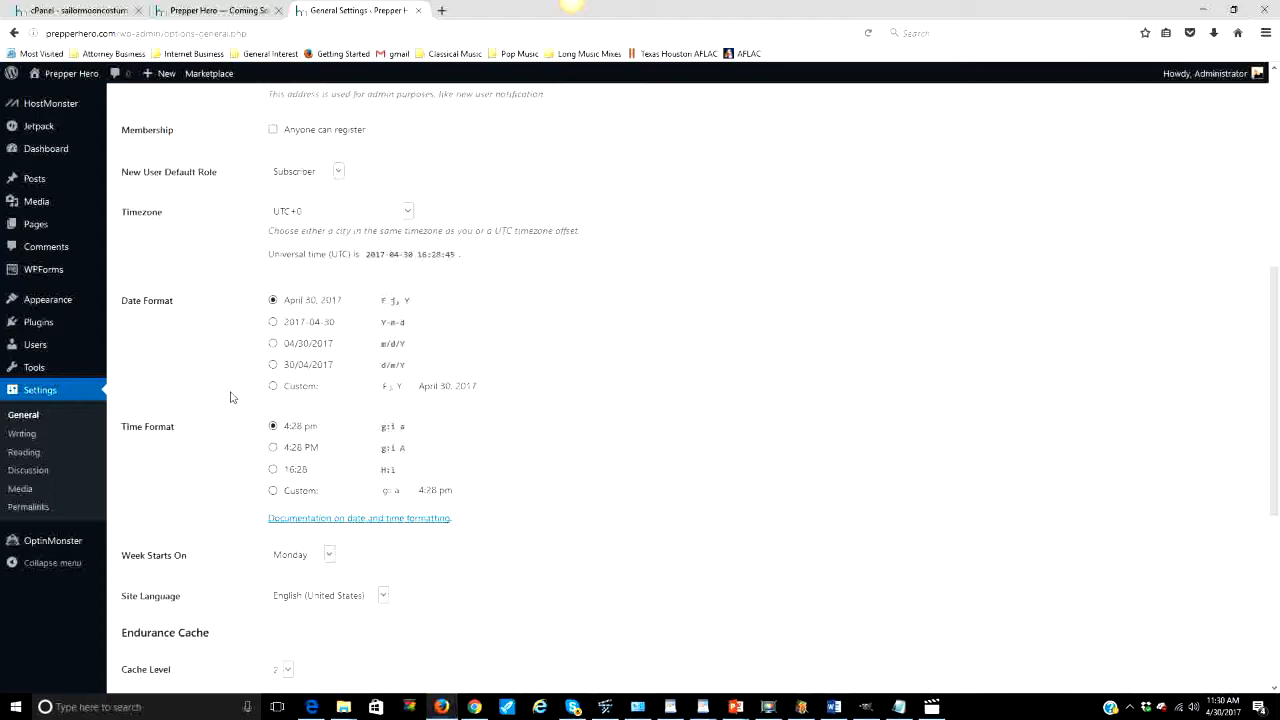
{"action": "scroll", "coordinate": [230, 397], "scroll_direction": "down", "scroll_amount": 3}
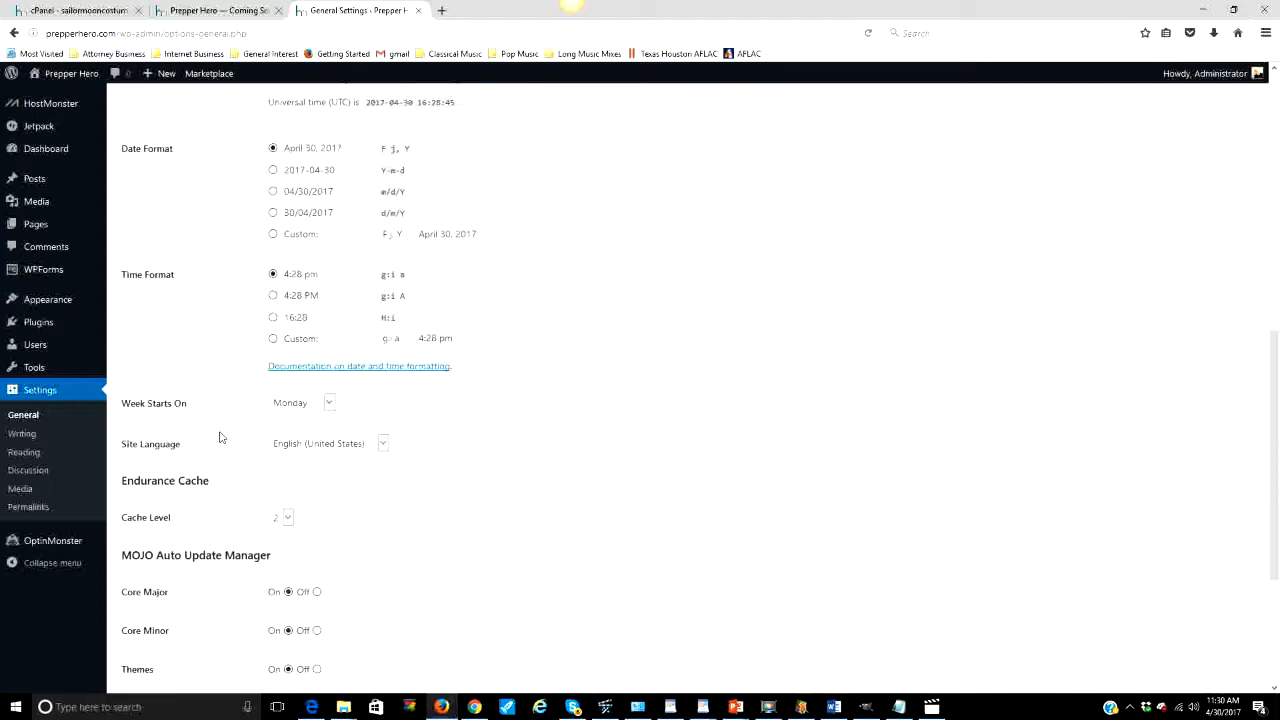
{"action": "scroll", "coordinate": [221, 437], "scroll_direction": "down", "scroll_amount": 2}
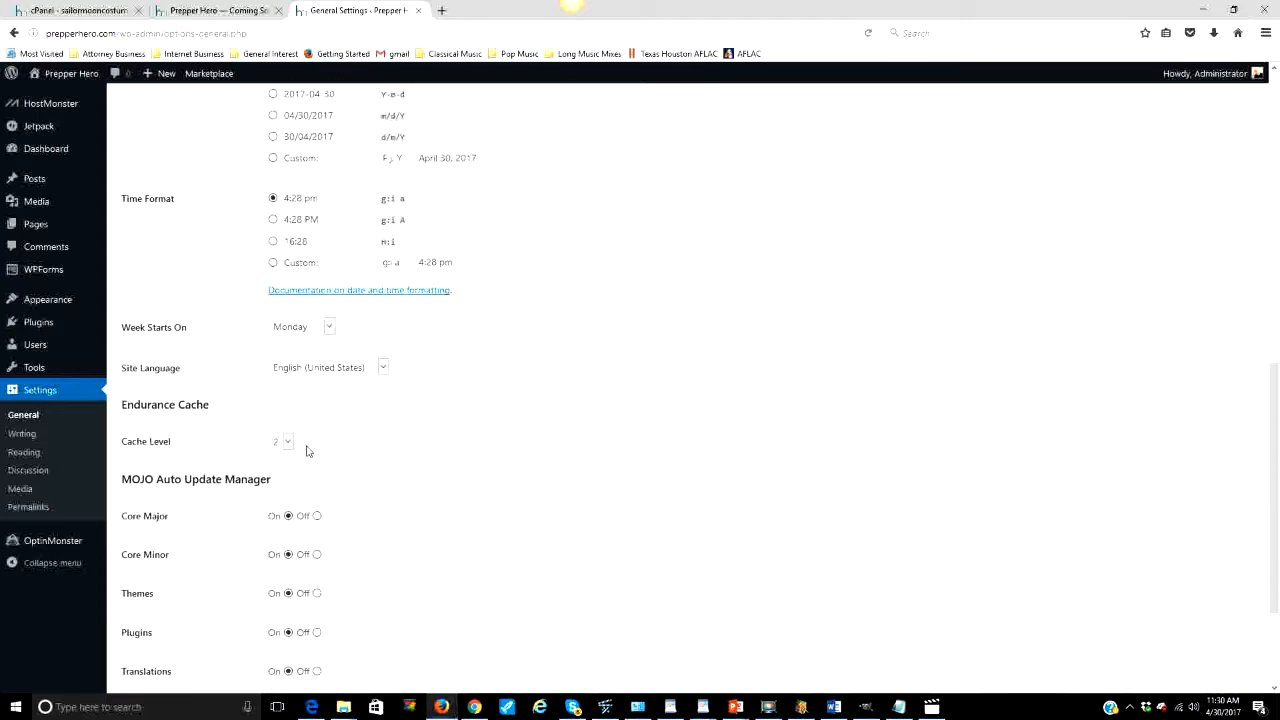
{"action": "scroll", "coordinate": [285, 448], "scroll_direction": "down", "scroll_amount": 3}
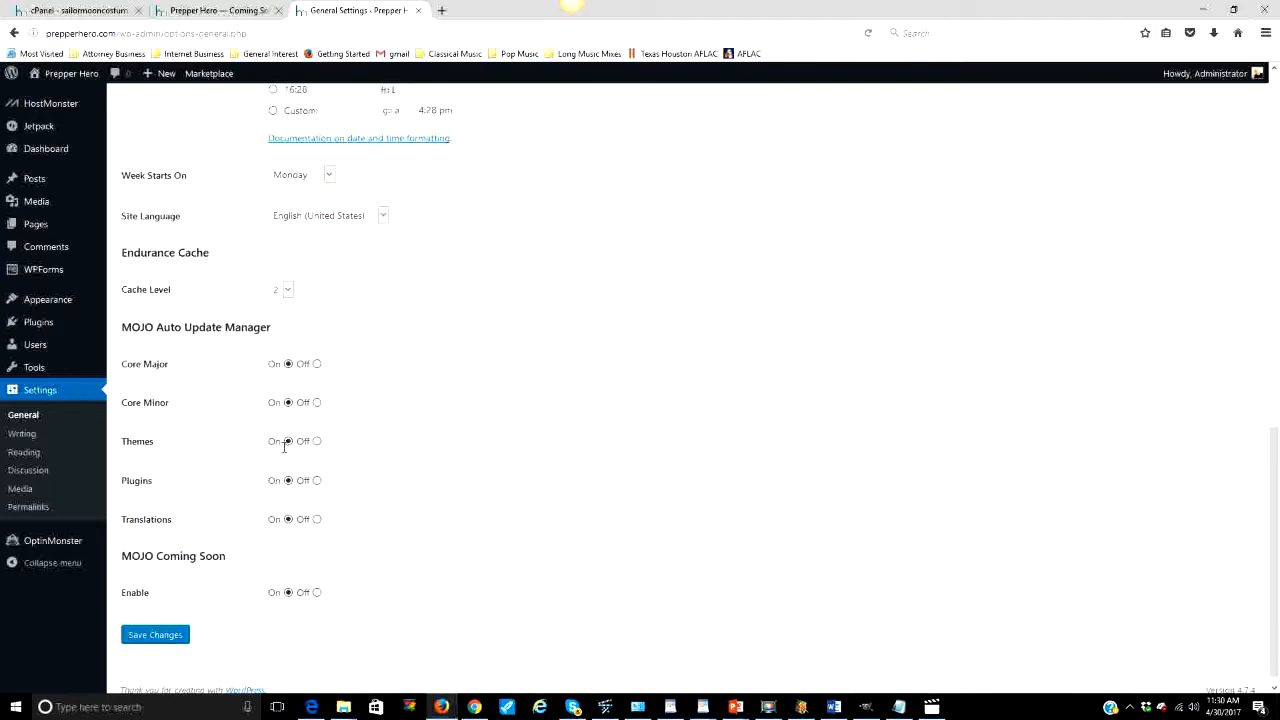
Step: Save Changes on General Settings and scroll through the saved form
{"action": "left_click", "coordinate": [156, 636]}
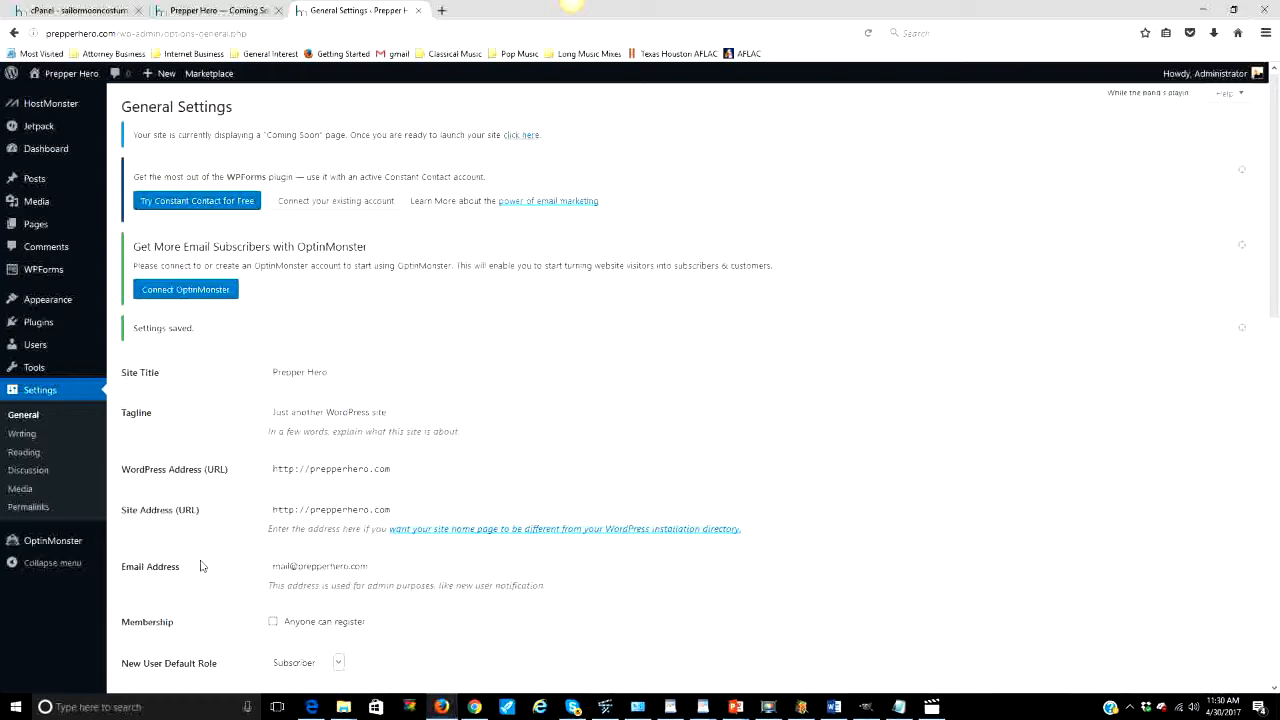
{"action": "scroll", "coordinate": [201, 567], "scroll_direction": "down", "scroll_amount": 10}
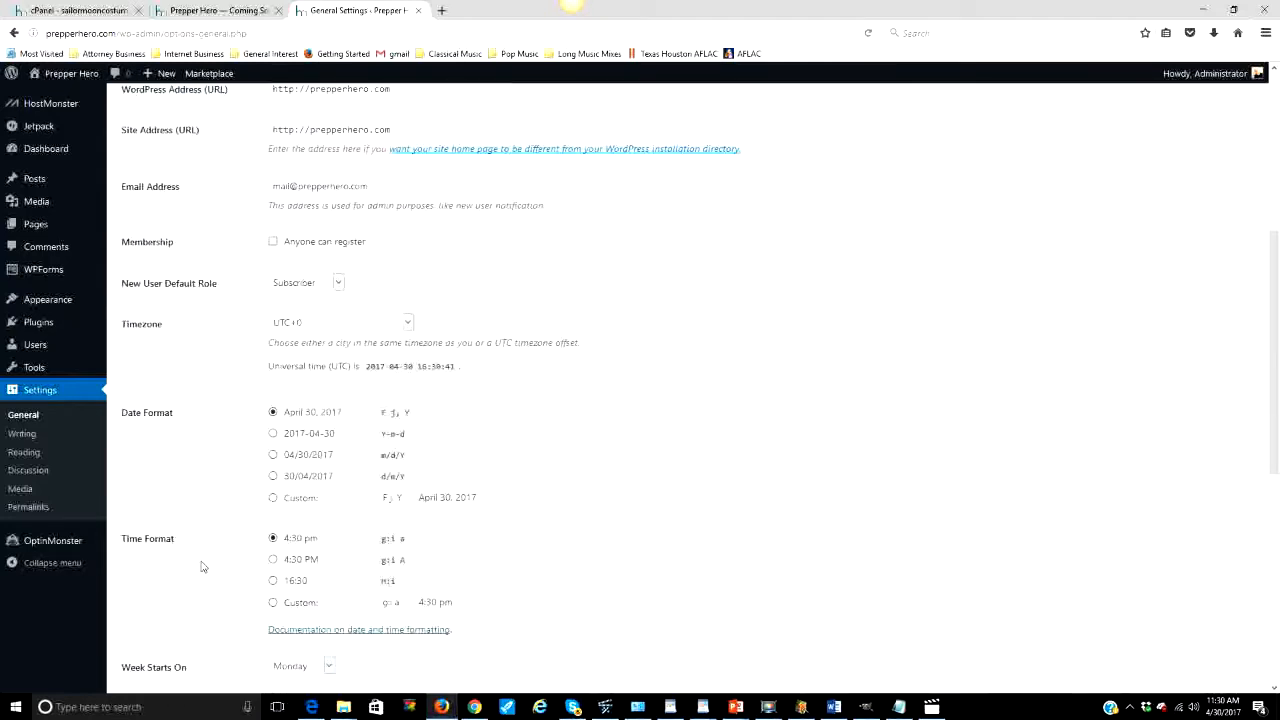
{"action": "scroll", "coordinate": [201, 567], "scroll_direction": "down", "scroll_amount": 2}
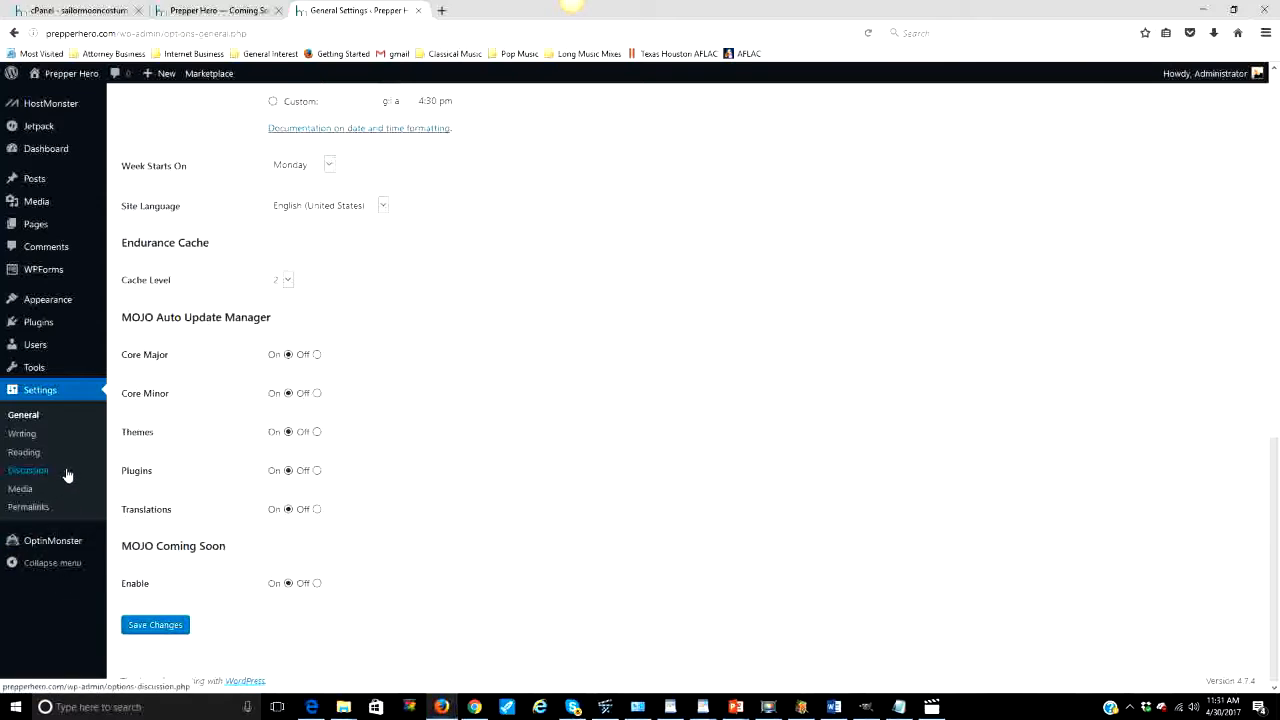
{"action": "scroll", "coordinate": [67, 475], "scroll_direction": "up", "scroll_amount": 3}
{"action": "mouse_move", "coordinate": [64, 120]}
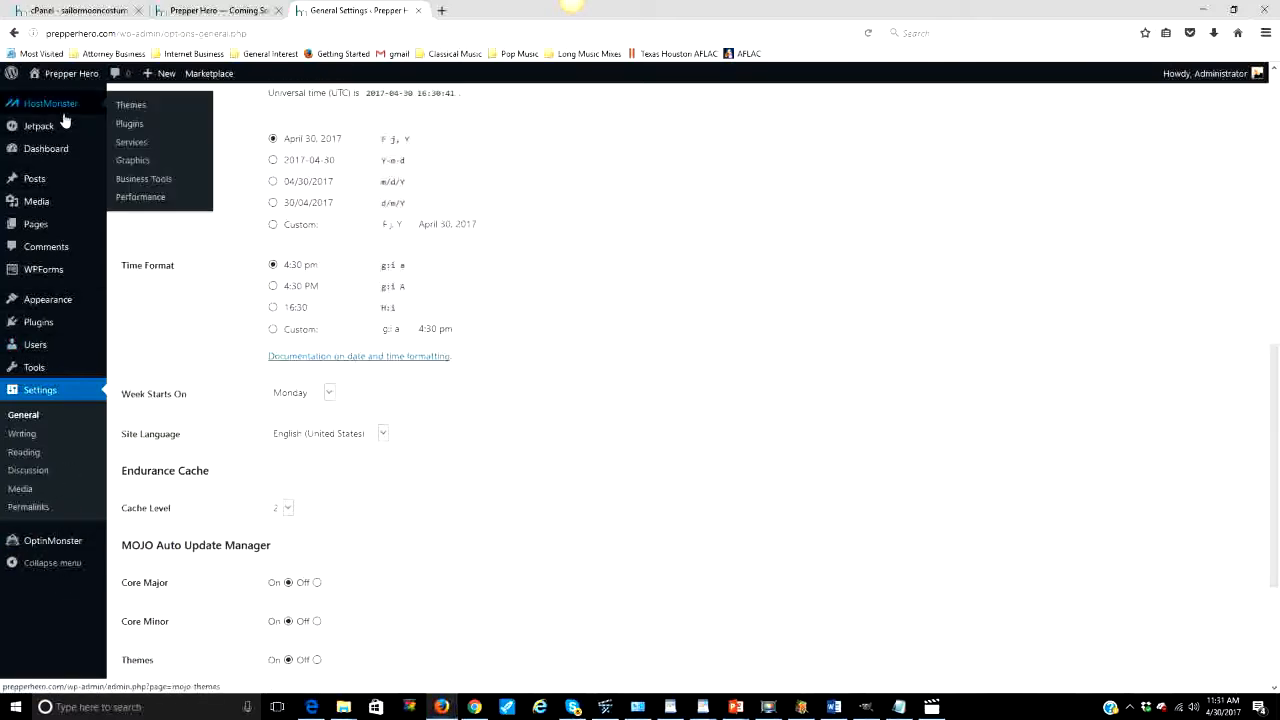
{"action": "mouse_move", "coordinate": [58, 224]}
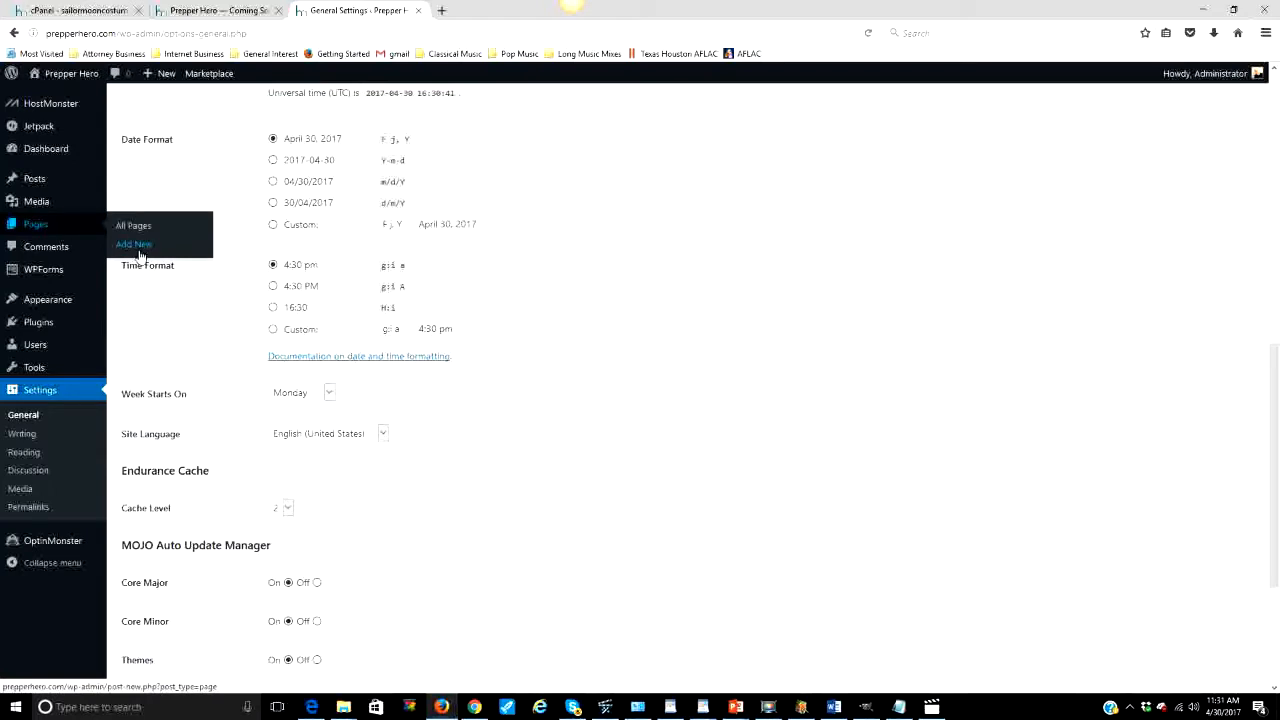